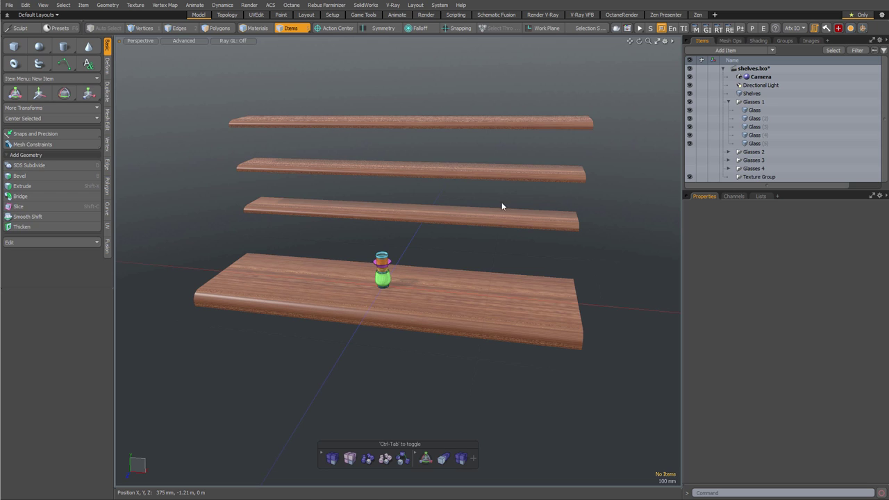
Move the martini glass out of the overlapping glasses to about -262 mm on X.
click(379, 257)
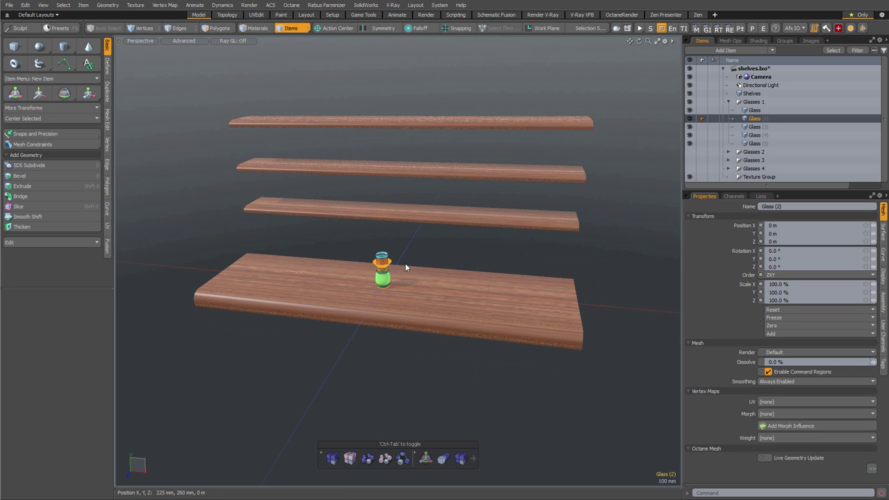
ctrl+alt+drag(388, 264, 410, 268)
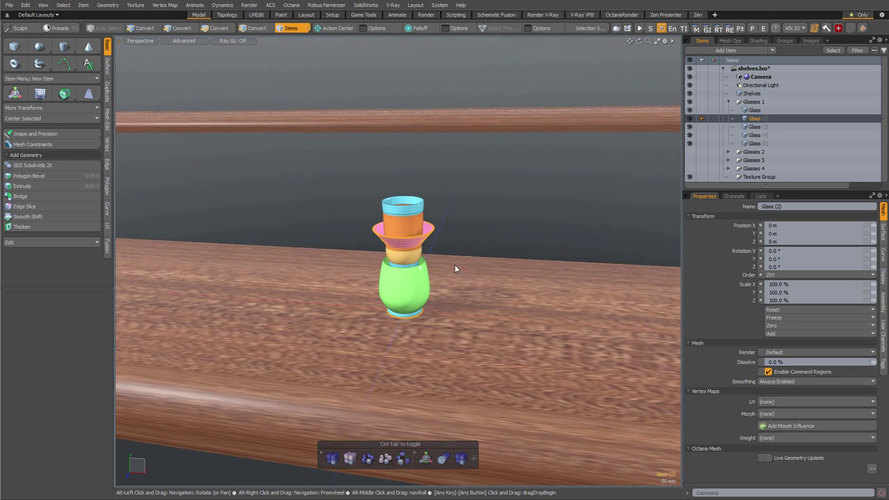
key(w)
drag(436, 305, 355, 304)
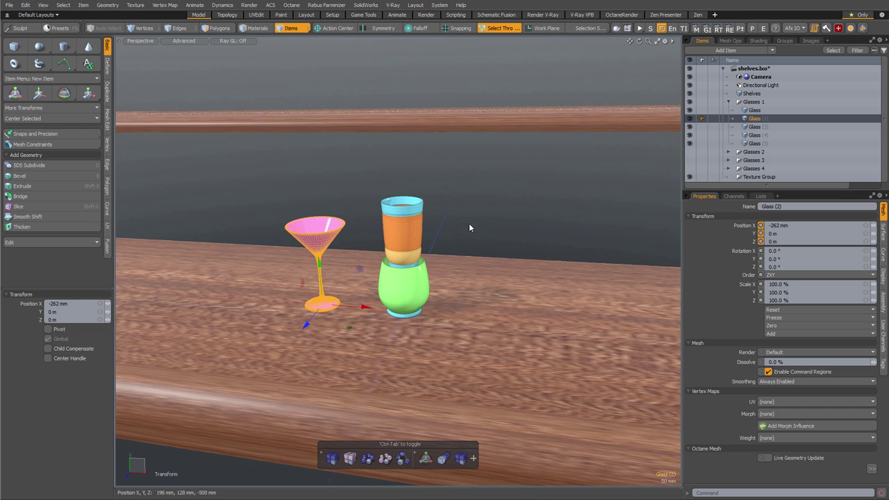
Set the martini glass's X position to 0, then drop the tool and deselect the glass.
click(803, 225)
text(0)
key(Return)
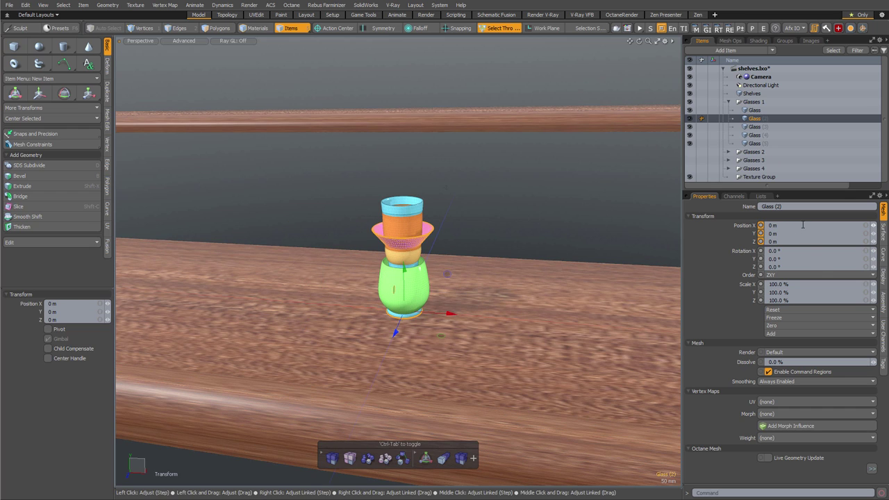
key(space)
click(495, 229)
Select all five glasses in the Glasses 1 group and start a Transform Array on them.
alt+drag(483, 274, 233, 309)
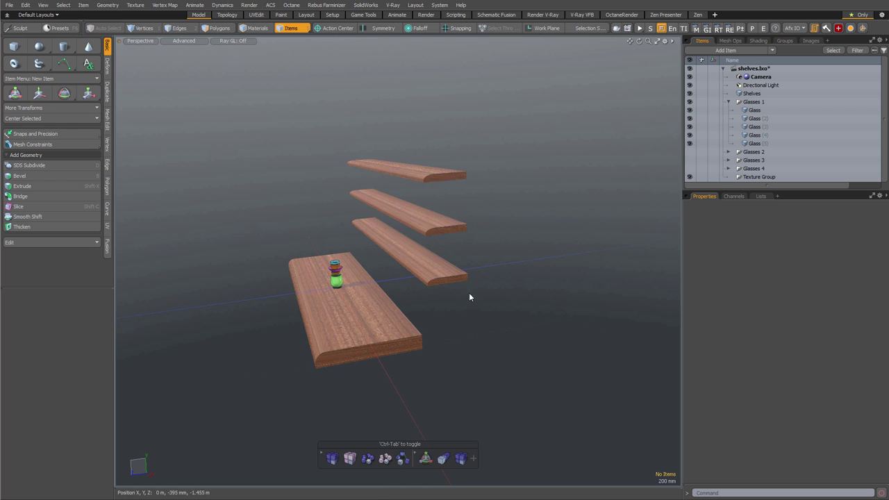
alt+drag(422, 309, 620, 353)
ctrl+alt+drag(357, 293, 371, 294)
alt+drag(441, 316, 341, 281)
ctrl+alt+drag(340, 281, 420, 286)
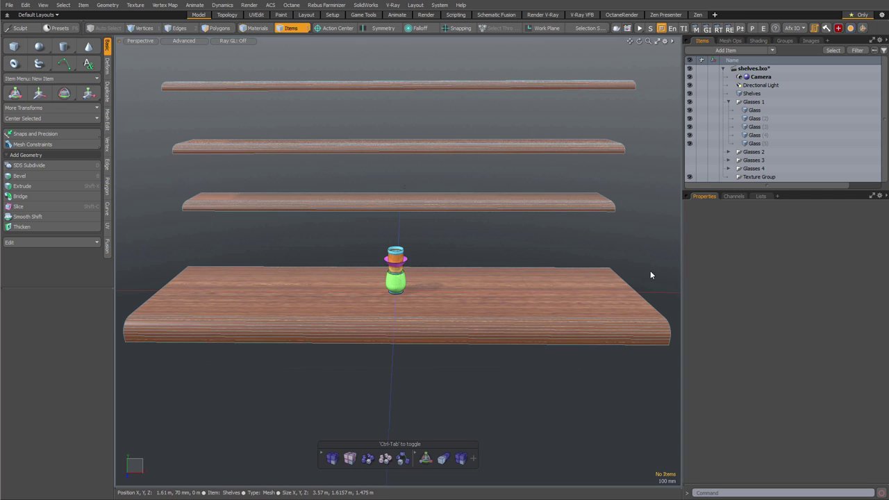
click(762, 111)
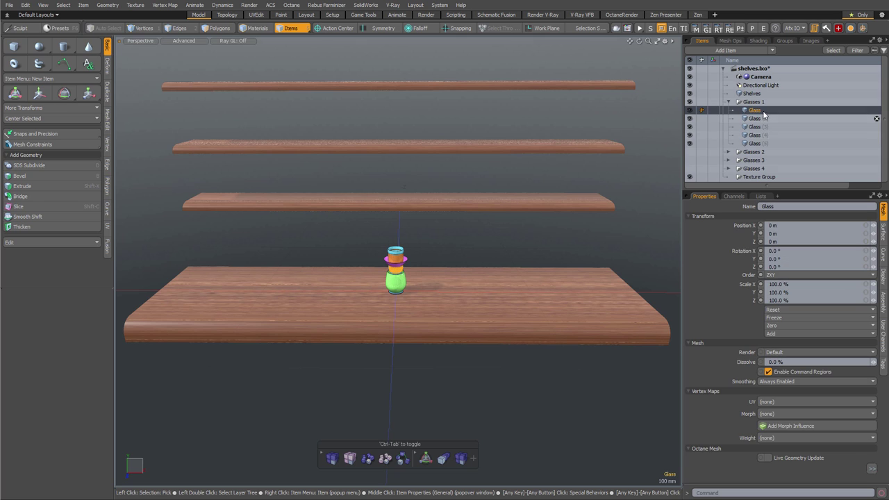
shift+click(760, 144)
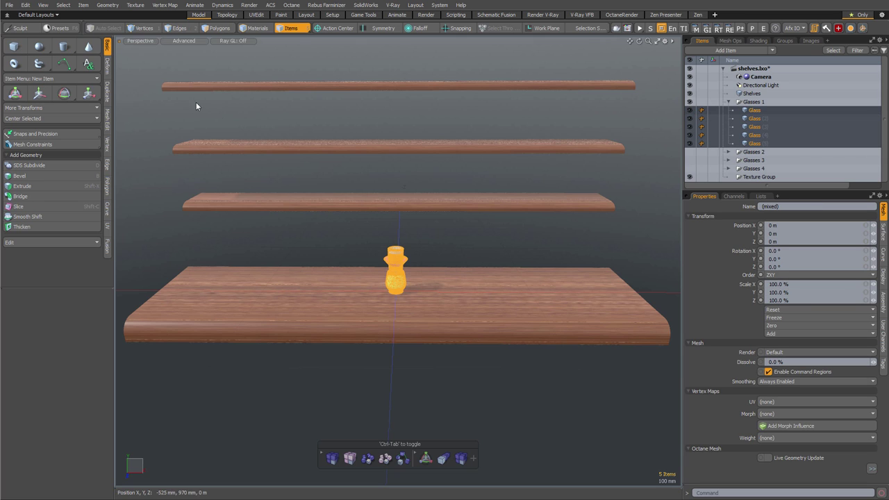
click(109, 95)
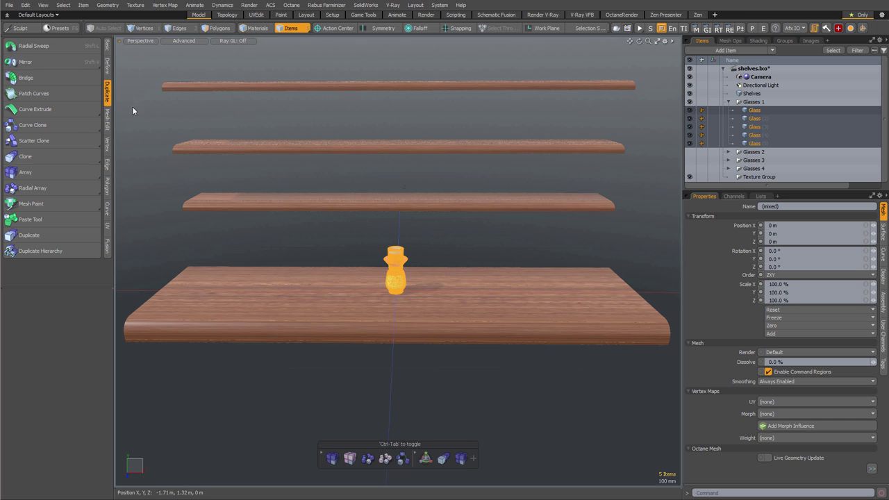
click(71, 173)
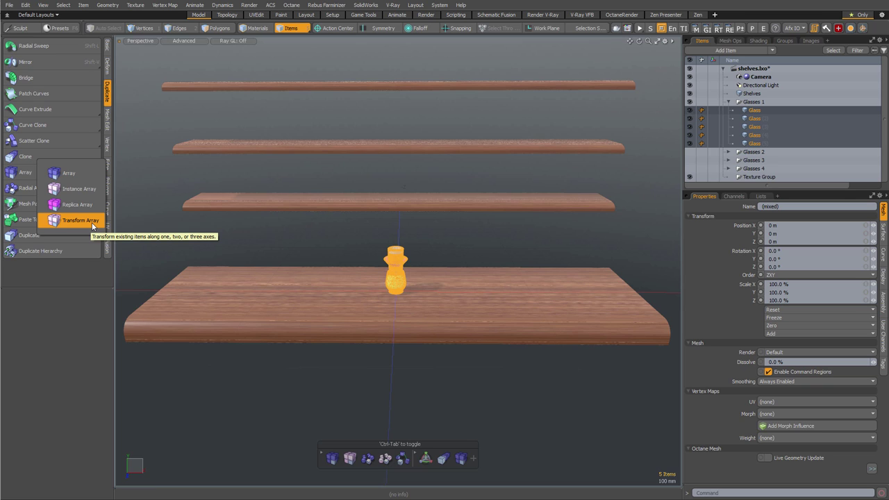
click(92, 222)
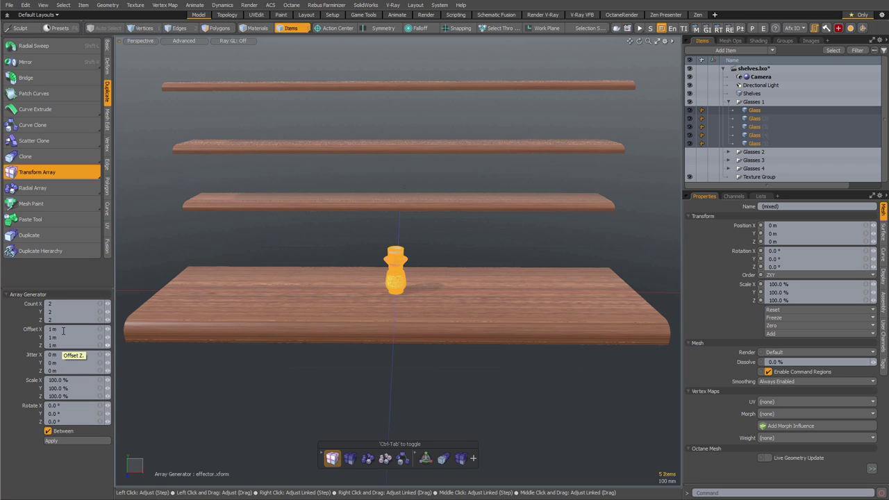
Activate the array at the glasses and spread its offset to about 310 mm in X, 500 mm in Y and 175 mm in Z.
drag(392, 293, 393, 298)
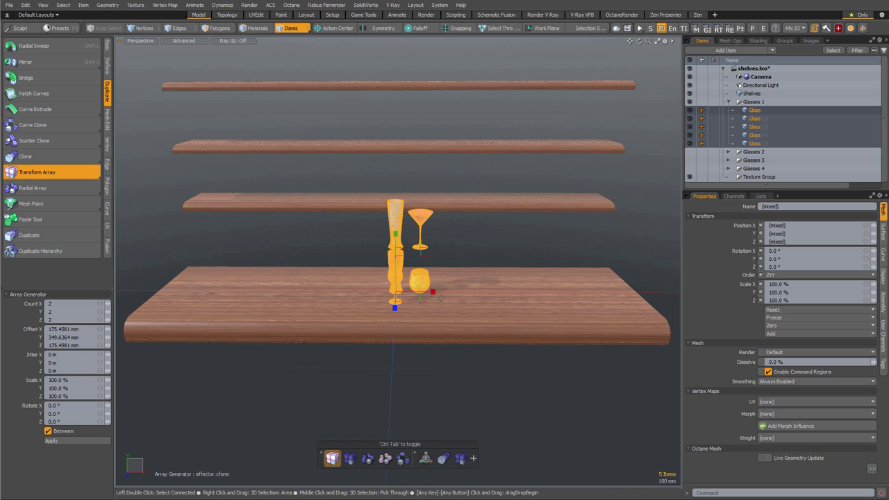
alt+drag(462, 287, 438, 190)
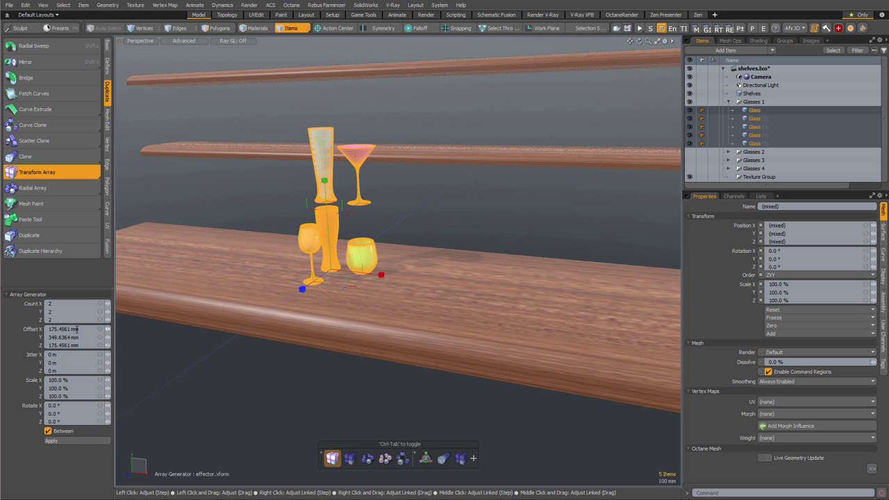
drag(382, 276, 407, 278)
drag(325, 181, 322, 148)
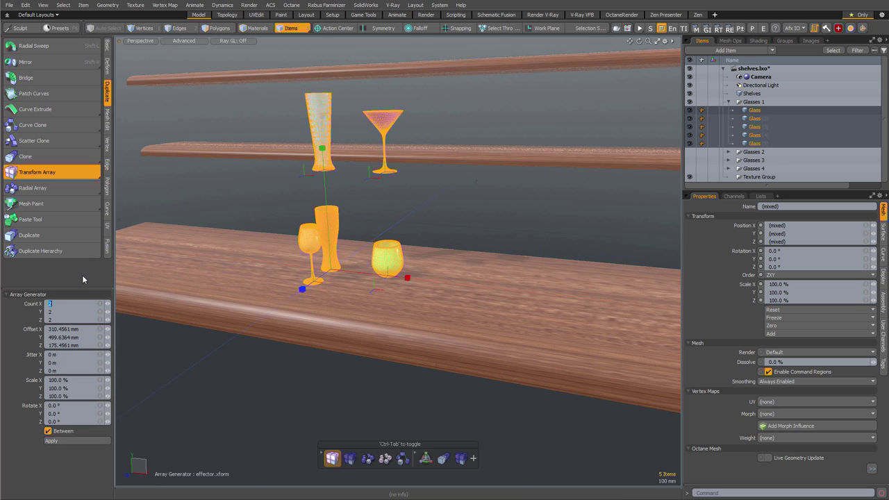
Set the array counts to 5 in X, 1 in Y and 1 in Z.
text(5)
key(Tab)
text(1)
key(Tab)
text(1)
key(Return)
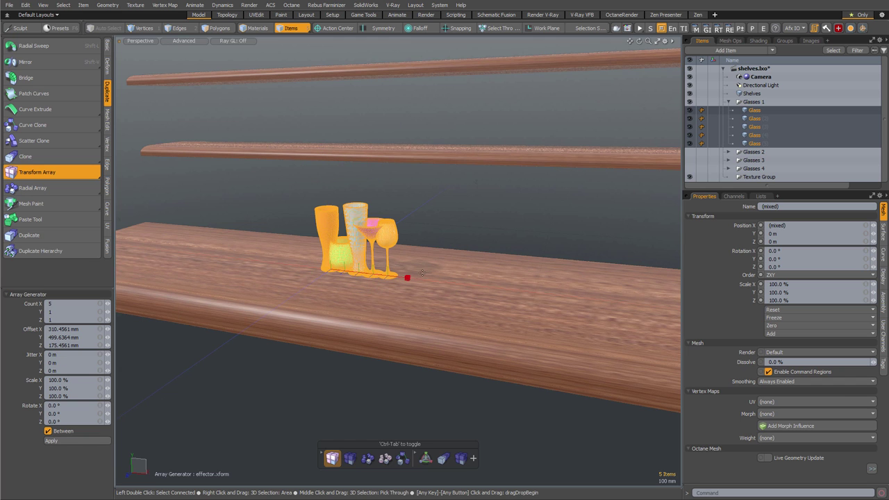
Stretch the row of glasses along the shelf to an X offset of about 1.51 m.
mouse_move(407, 279)
mouse_down()
mouse_move(647, 304)
mouse_move(494, 301)
mouse_move(521, 292)
mouse_move(513, 281)
mouse_move(579, 261)
mouse_move(560, 262)
mouse_up()
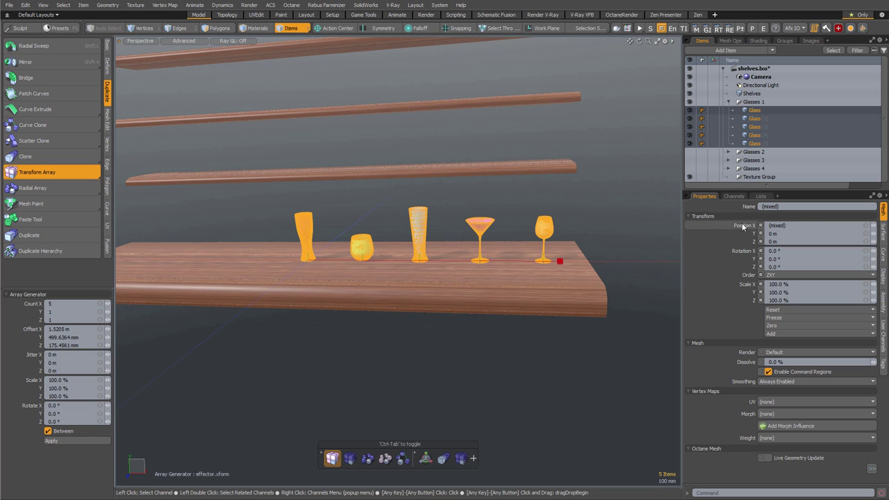
alt+drag(327, 186, 614, 267)
alt+shift+drag(472, 265, 470, 224)
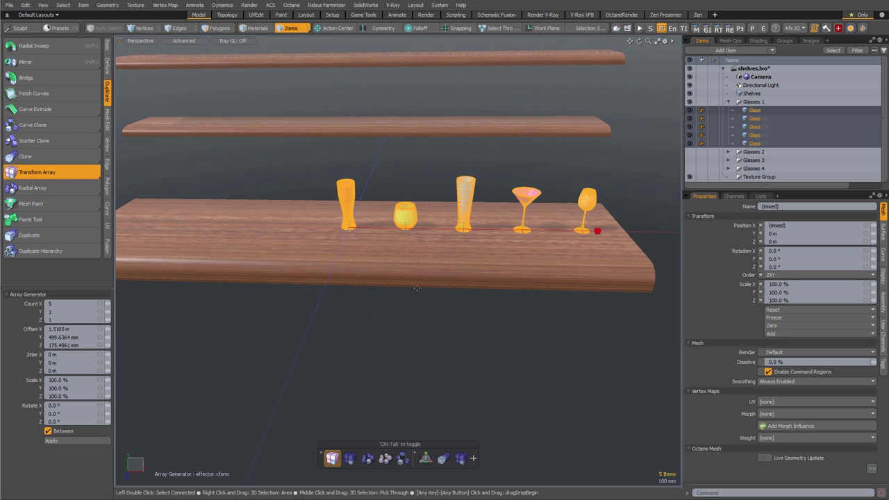
Disable the array's Between option and set the X offset to 250 mm.
click(62, 431)
click(81, 329)
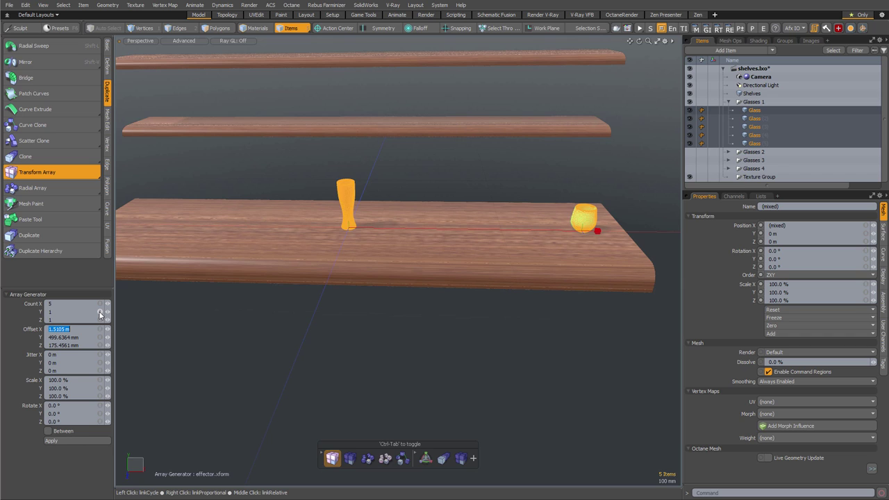
text(250mm)
key(Return)
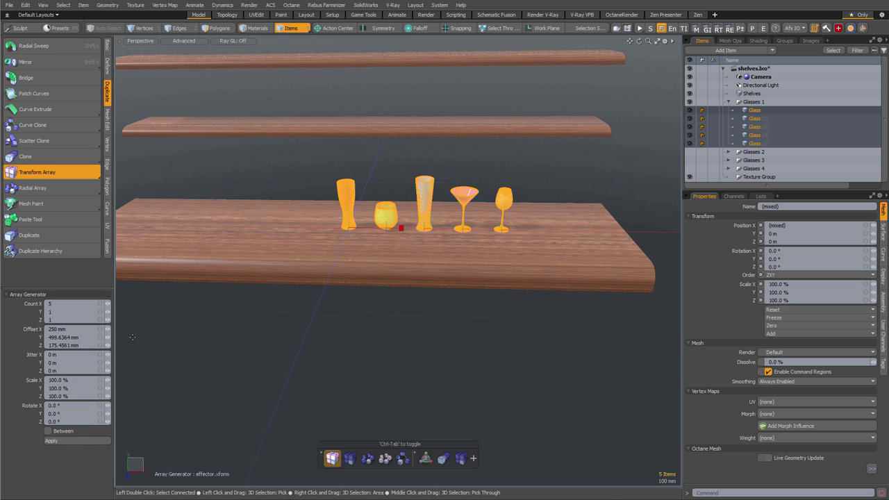
Set the array's X offset to 500 mm.
click(57, 329)
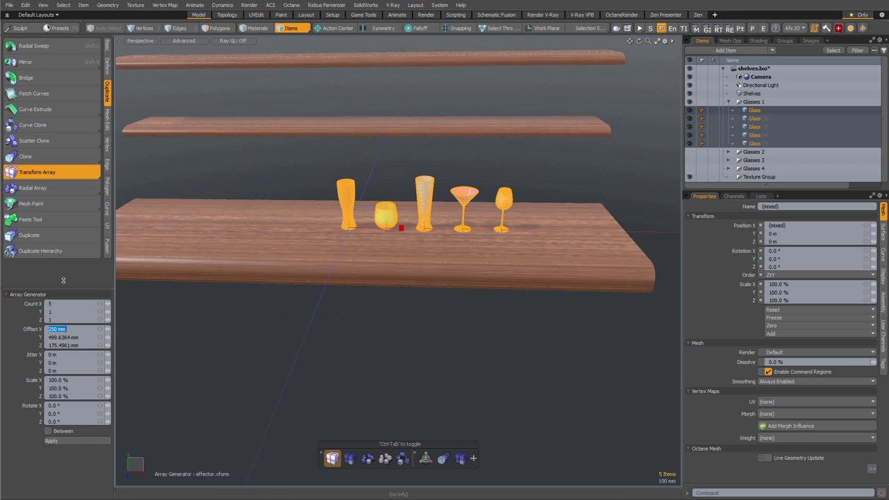
text(500mm)
key(Return)
scroll(393, 274, down, 5)
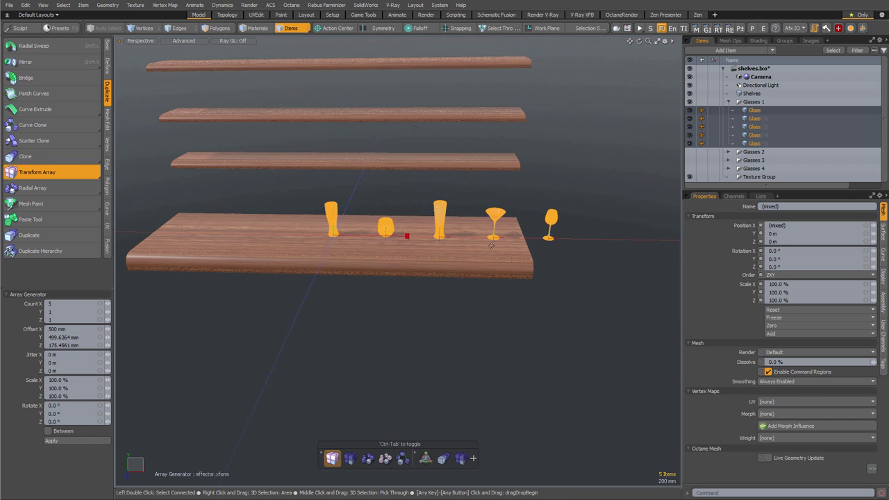
Enable the array's Between option and set the X offset to 1 m.
click(63, 432)
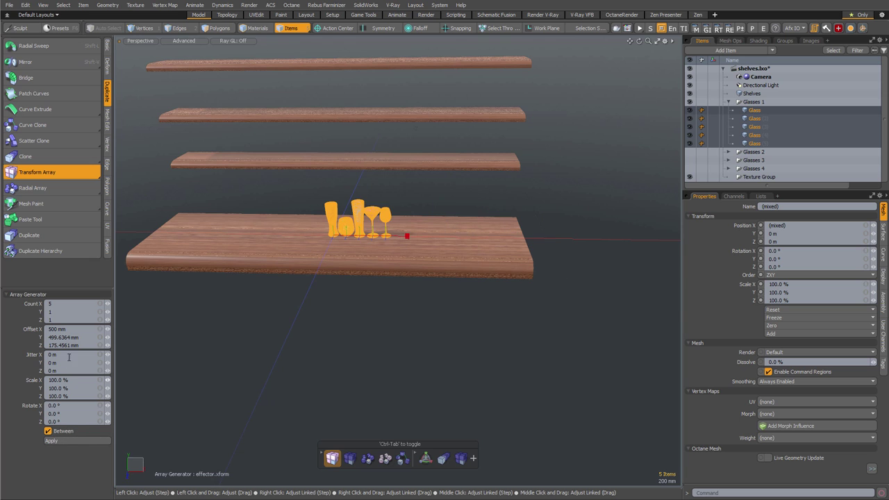
click(72, 329)
text(1m)
key(Return)
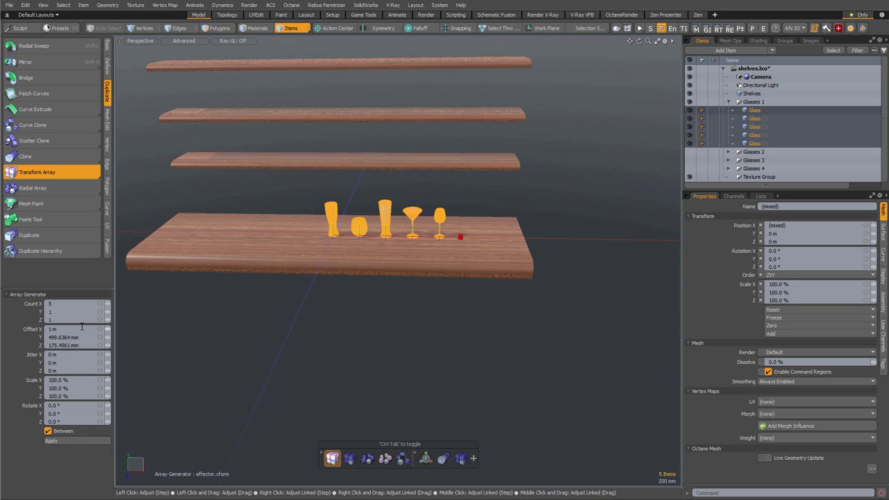
Move the row of five glasses along the shelf to about -1.075 m on X, then deselect them.
scroll(386, 237, up, 3)
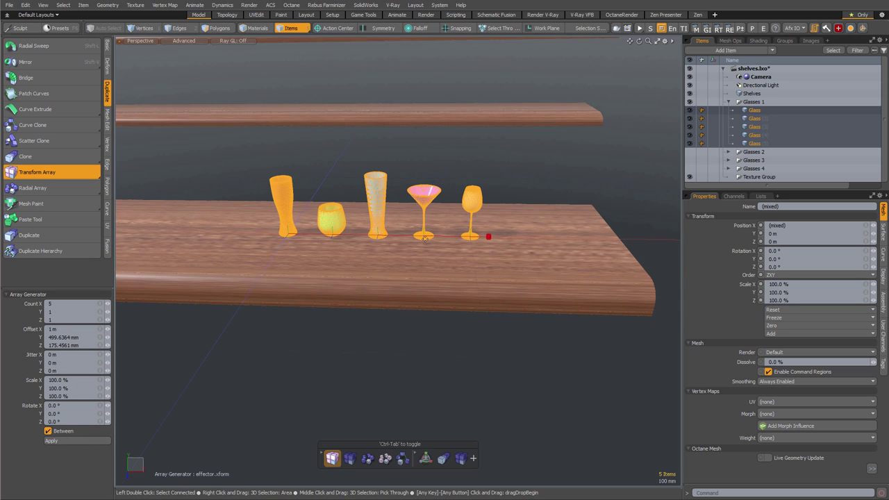
scroll(452, 273, down, 4)
alt+shift+drag(389, 333, 442, 351)
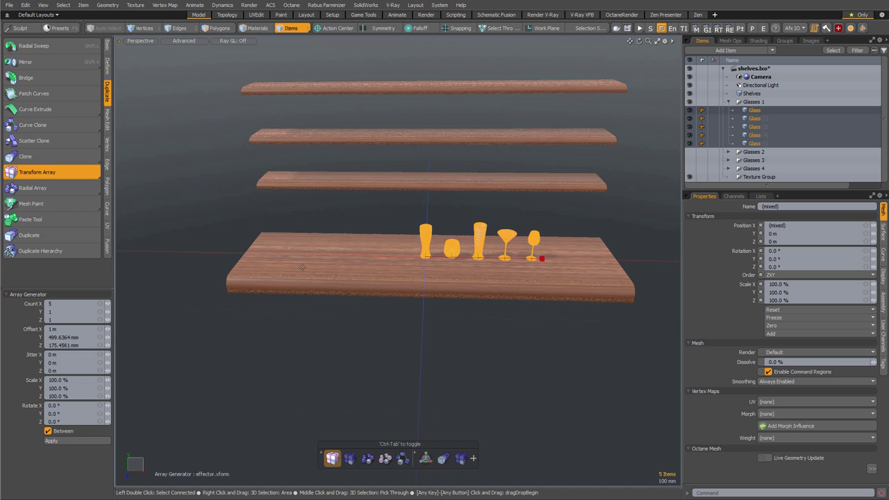
mouse_move(447, 251)
ctrl+alt+mouse_down()
mouse_move(477, 253)
mouse_move(443, 260)
ctrl+alt+mouse_up()
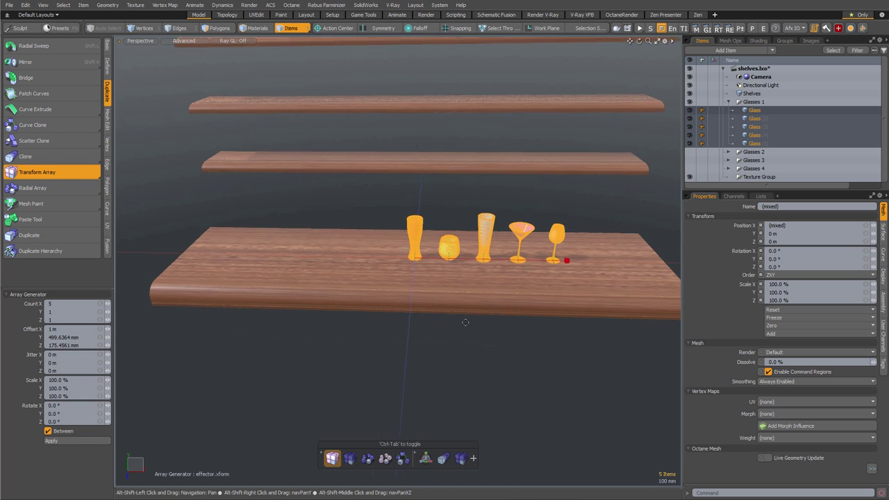
ctrl+alt+drag(475, 323, 501, 325)
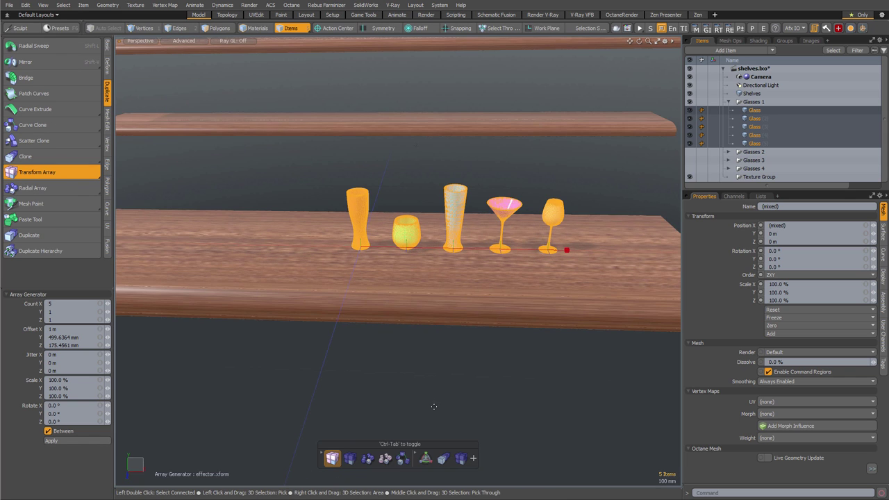
alt+drag(433, 401, 400, 264)
key(w)
drag(391, 227, 429, 258)
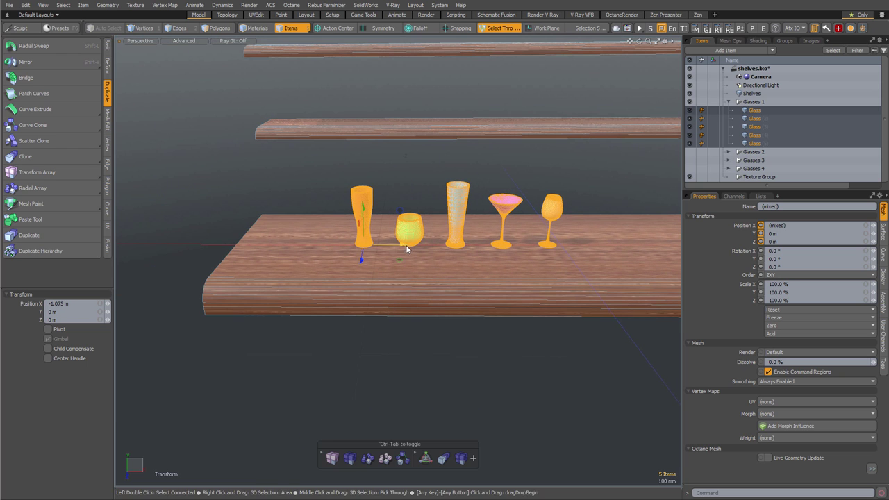
alt+shift+drag(424, 345, 396, 324)
alt+shift+drag(407, 317, 365, 326)
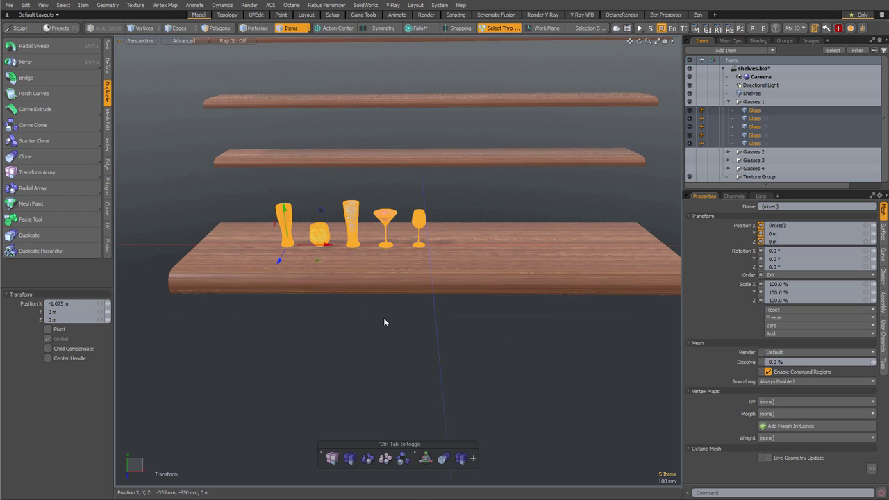
click(383, 321)
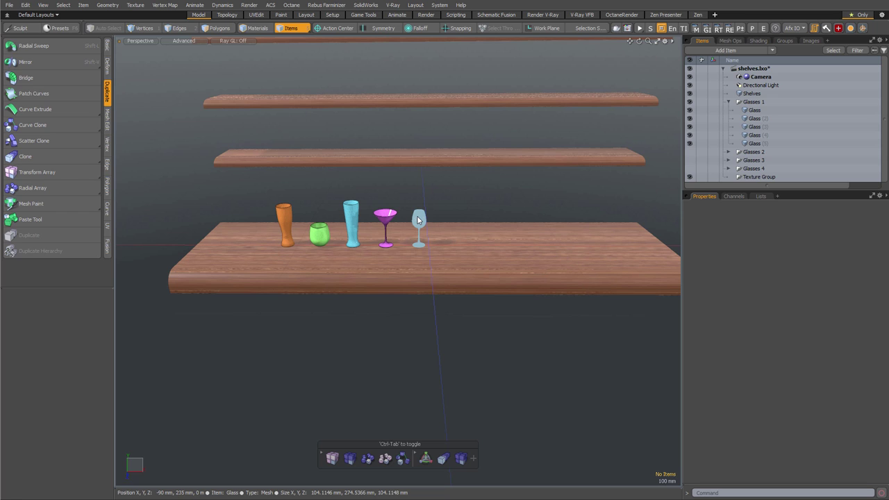
Select the five glasses of Glasses 1 one by one in list order, but take the fifth glass before the fourth.
click(755, 110)
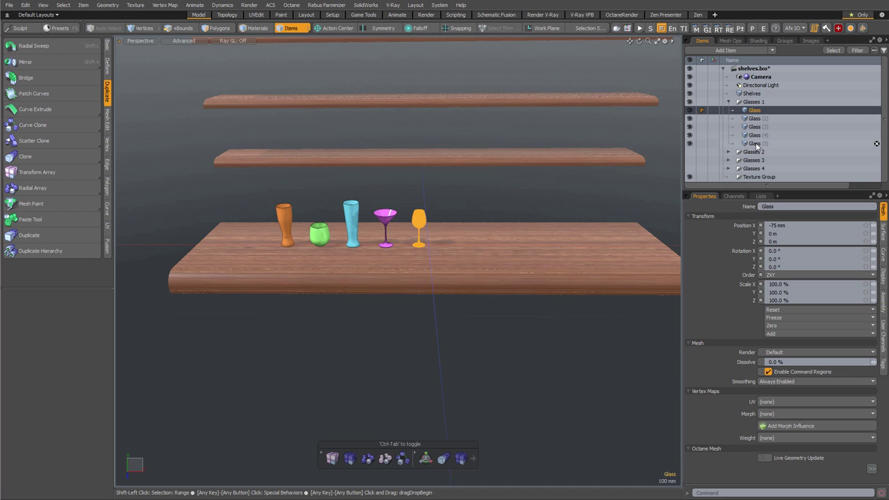
shift+click(755, 144)
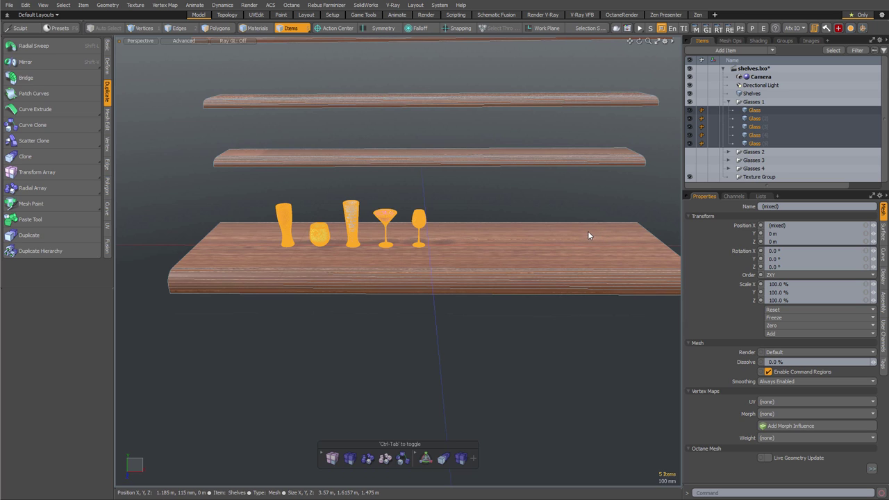
click(756, 111)
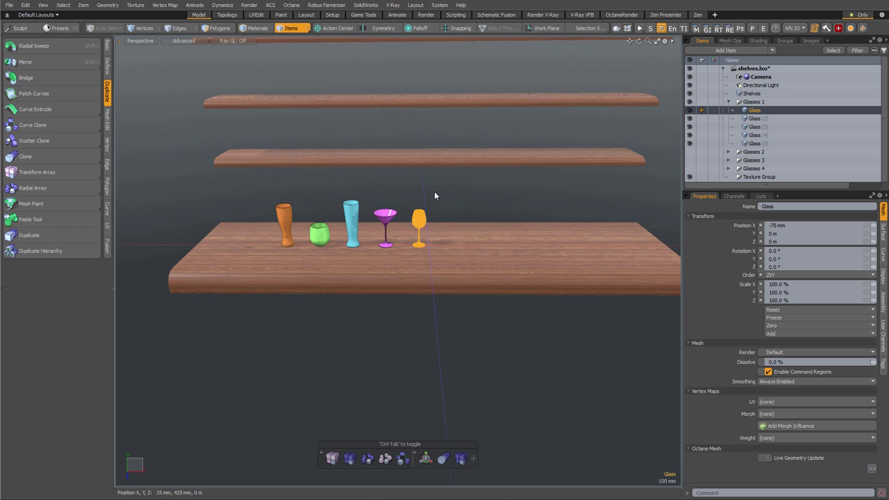
ctrl+click(756, 118)
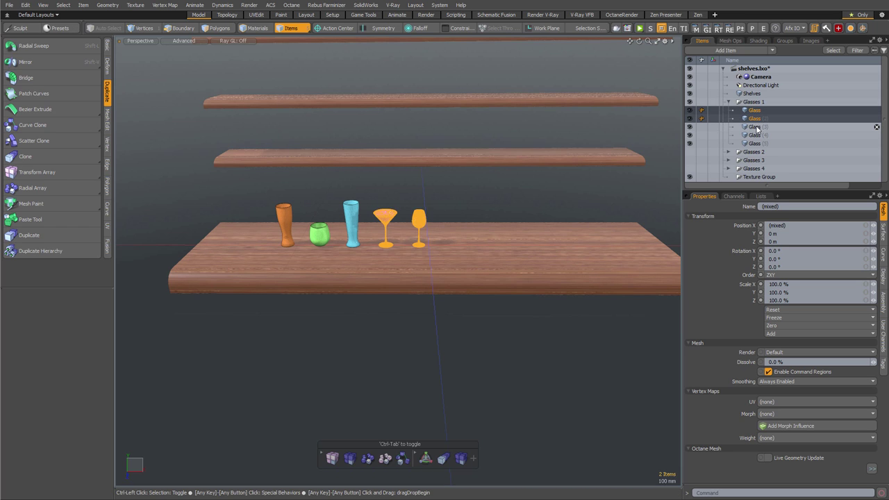
ctrl+click(755, 127)
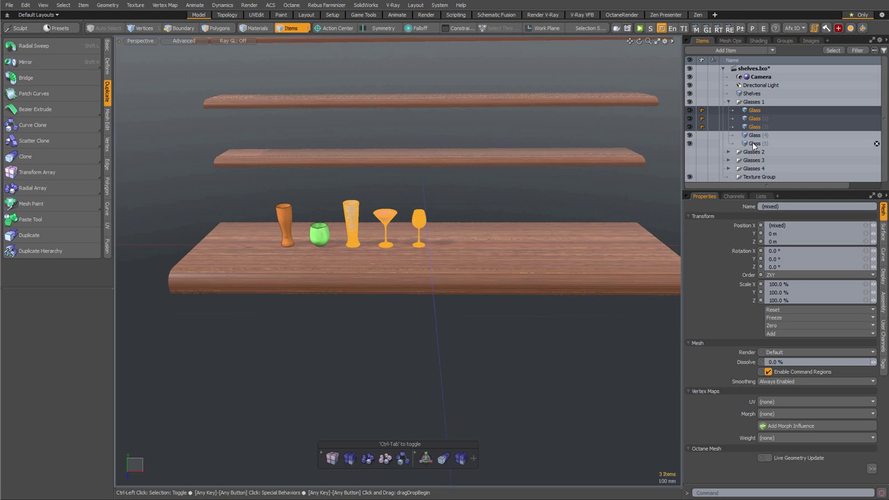
ctrl+click(753, 144)
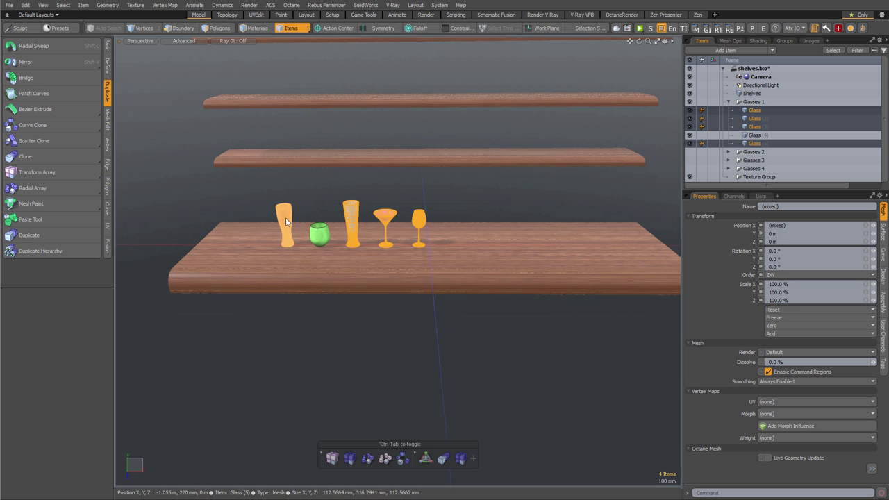
ctrl+click(754, 136)
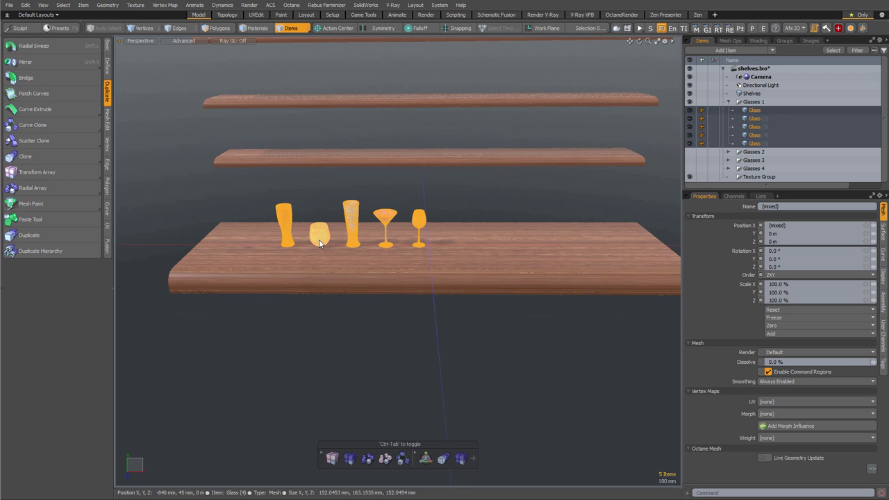
Spread the five glasses along the lowest shelf with Transform Array to an X offset of about 1.178 m, then deselect them.
click(57, 173)
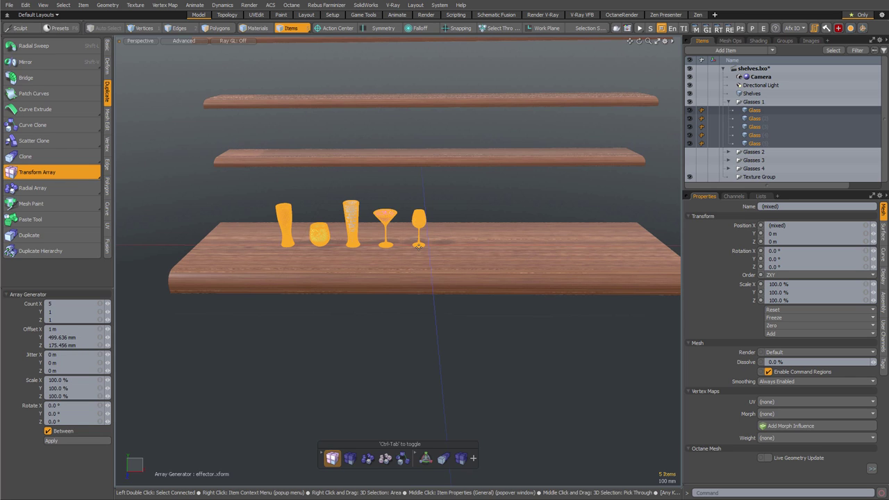
drag(418, 247, 420, 246)
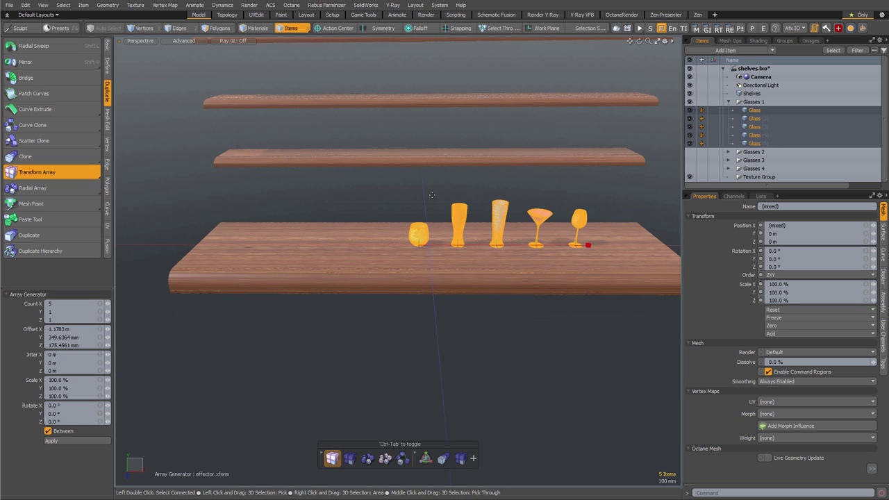
key(q)
key(Escape)
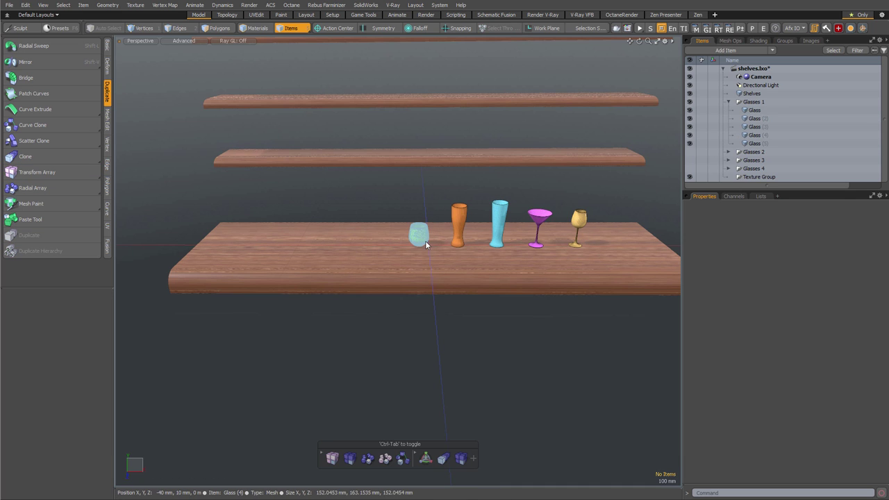
scroll(427, 246, up, 5)
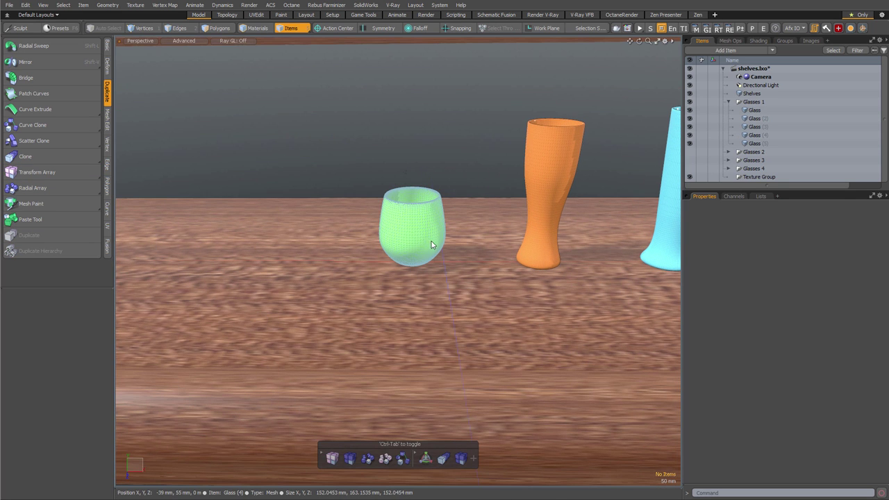
scroll(462, 239, down, 5)
alt+shift+drag(467, 235, 383, 215)
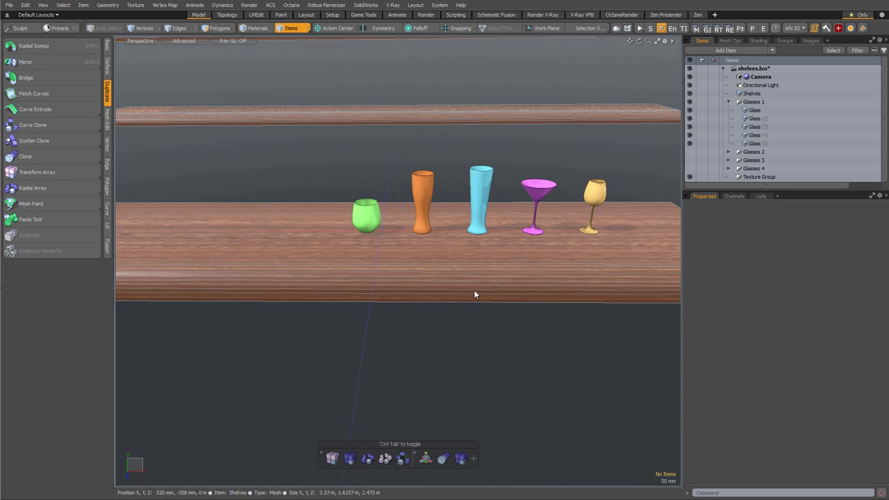
scroll(474, 290, down, 4)
alt+shift+drag(483, 277, 464, 262)
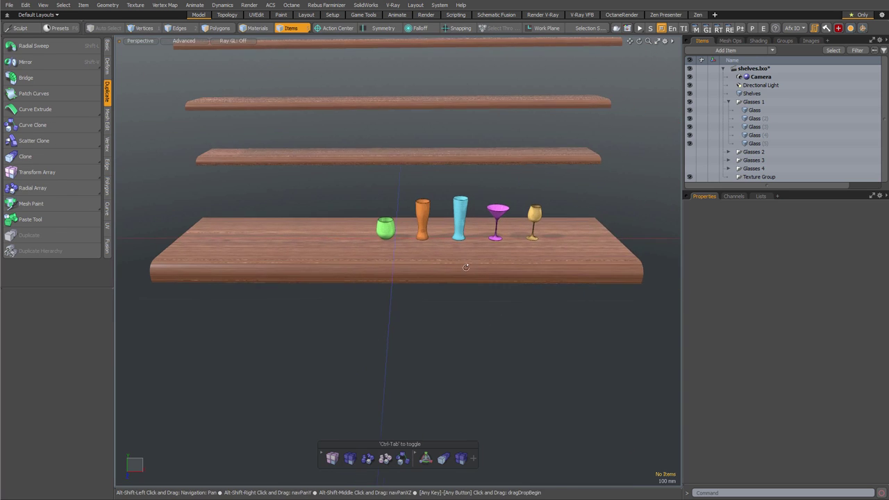
Move the wine glass up to the far end of the highest shelf, at about X -1.44 m and Y 1.47 m.
click(761, 111)
alt+drag(479, 200, 518, 178)
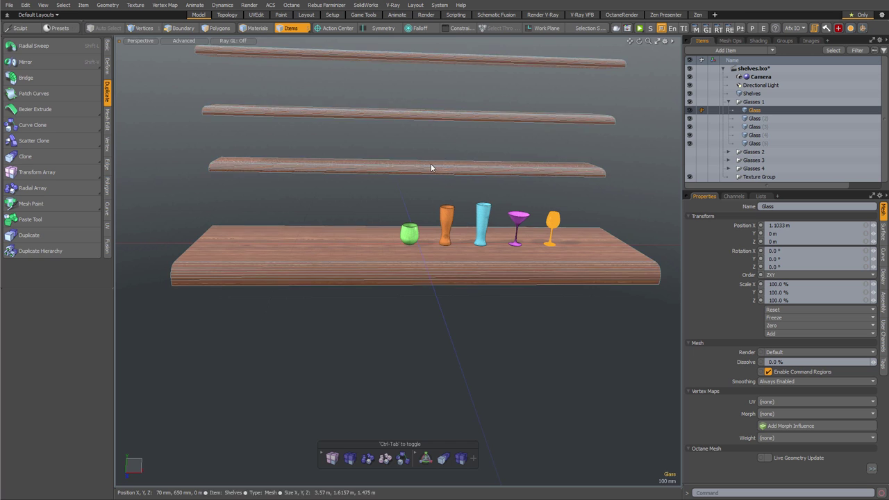
key(w)
drag(589, 208, 270, 46)
alt+shift+drag(352, 128, 414, 193)
key(ctrl+space)
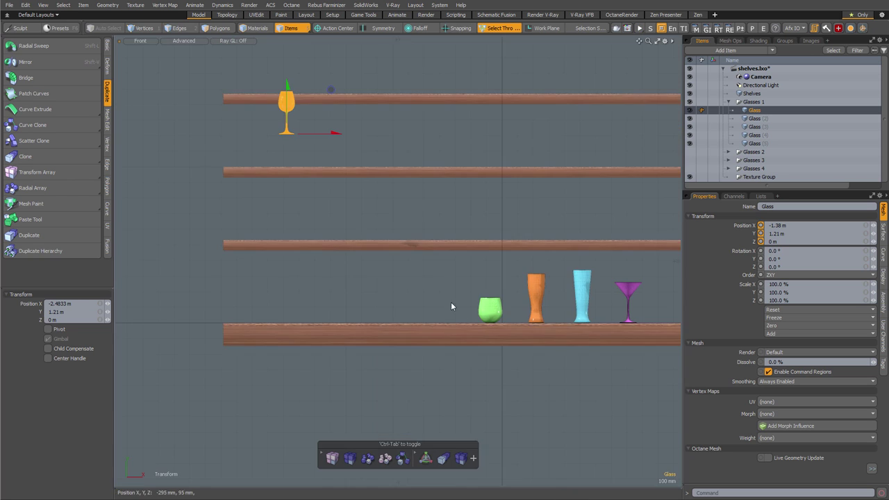
drag(331, 89, 321, 50)
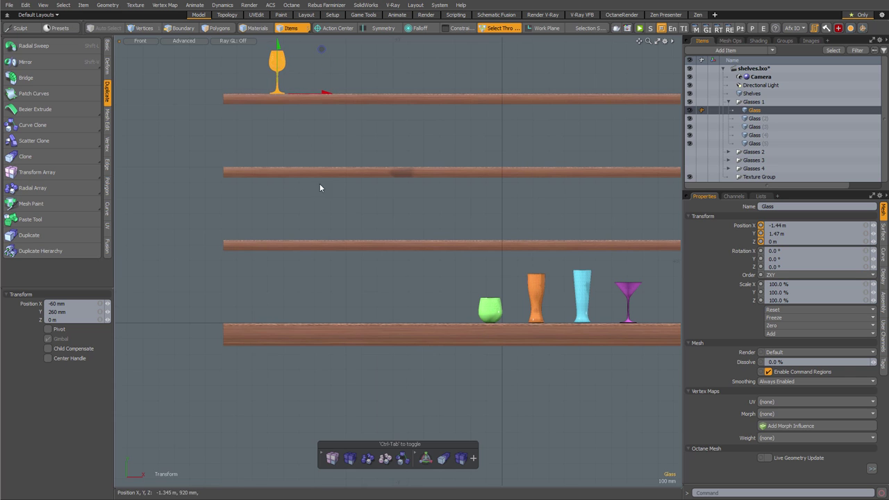
Move the wine glass back in depth onto the highest shelf, to about -815 mm on Z.
key(ctrl+space)
drag(358, 92, 486, 93)
key(ctrl+space)
ctrl+alt+drag(432, 264, 373, 318)
key(ctrl+space)
alt+drag(368, 257, 391, 259)
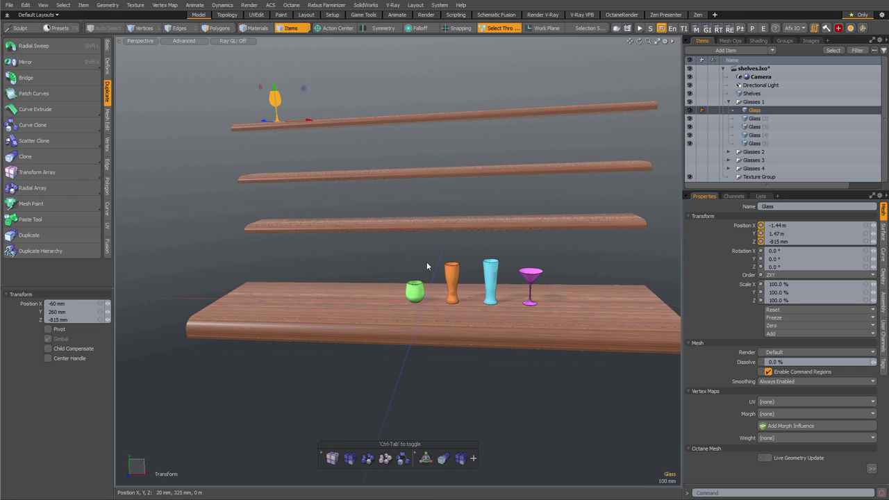
Add the green, cyan, orange and martini glasses, in that order, to the selection with the wine glass.
key(space)
shift+click(413, 293)
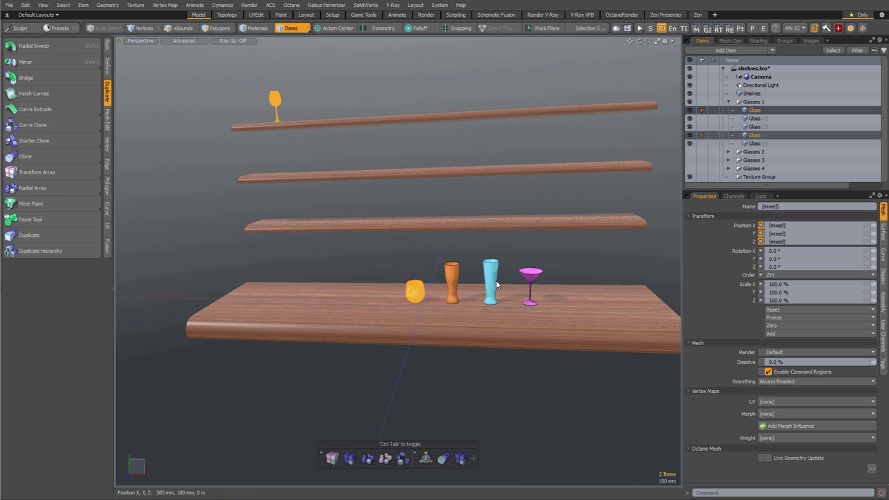
shift+click(491, 286)
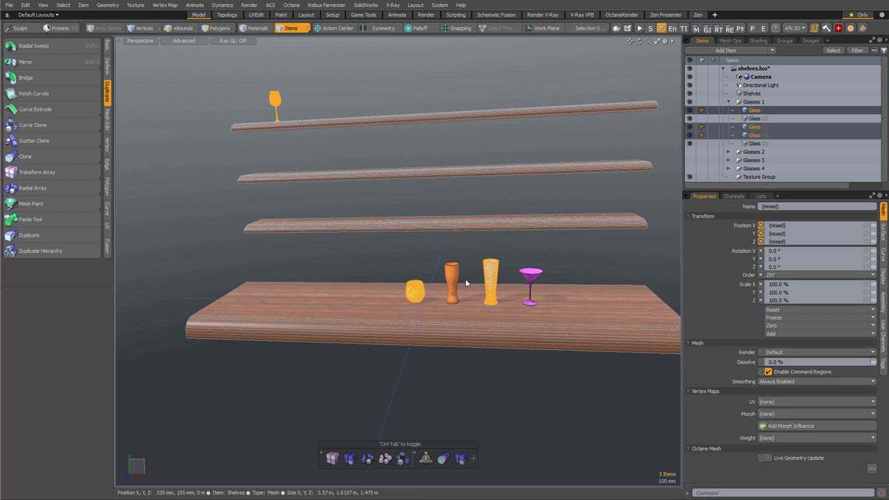
shift+click(507, 277)
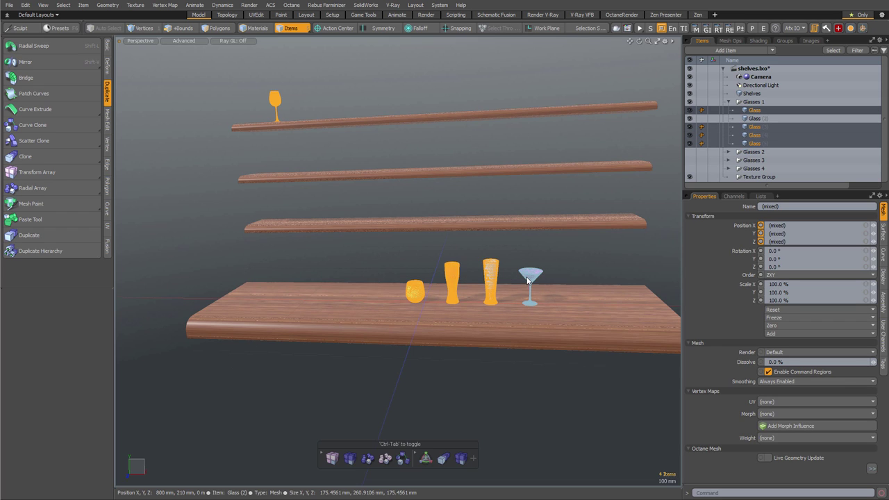
shift+click(528, 281)
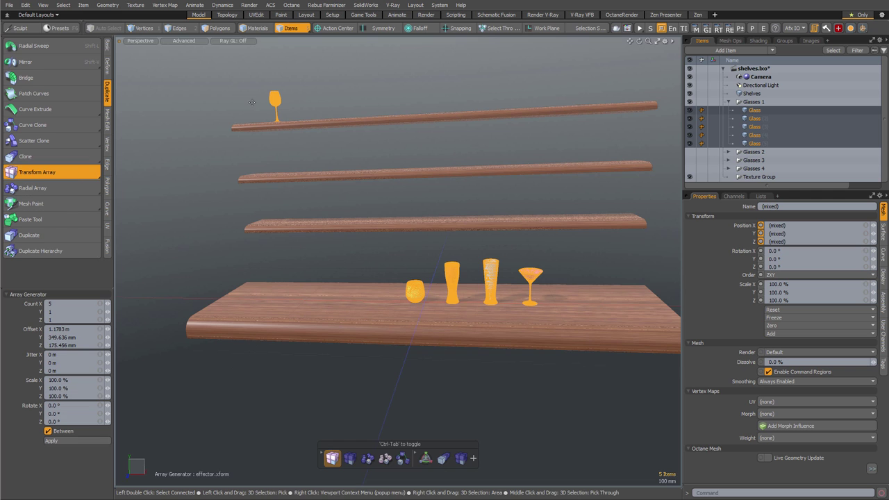
Spread the five glasses from the wine glass's position along the length of the highest shelf with Transform Array, then deselect them.
click(273, 118)
alt+drag(320, 154, 284, 158)
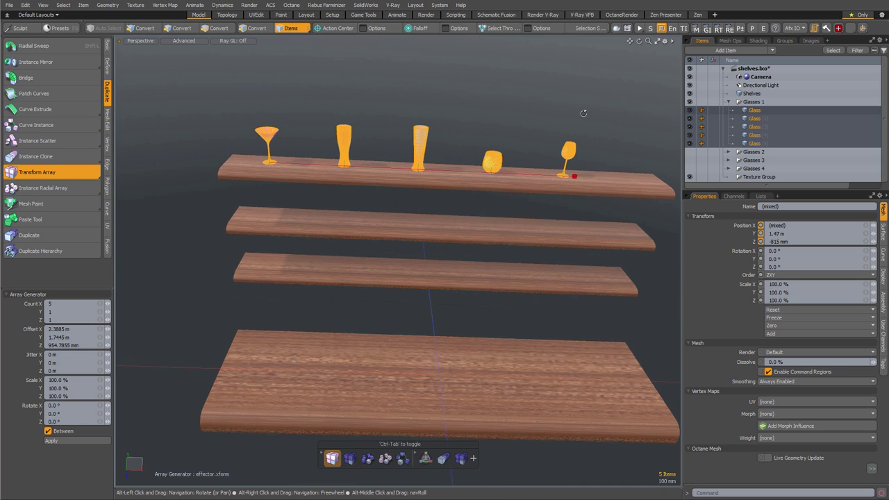
alt+drag(573, 154, 571, 101)
drag(555, 173, 606, 170)
alt+drag(444, 285, 430, 251)
ctrl+alt+drag(500, 249, 480, 257)
key(space)
click(447, 266)
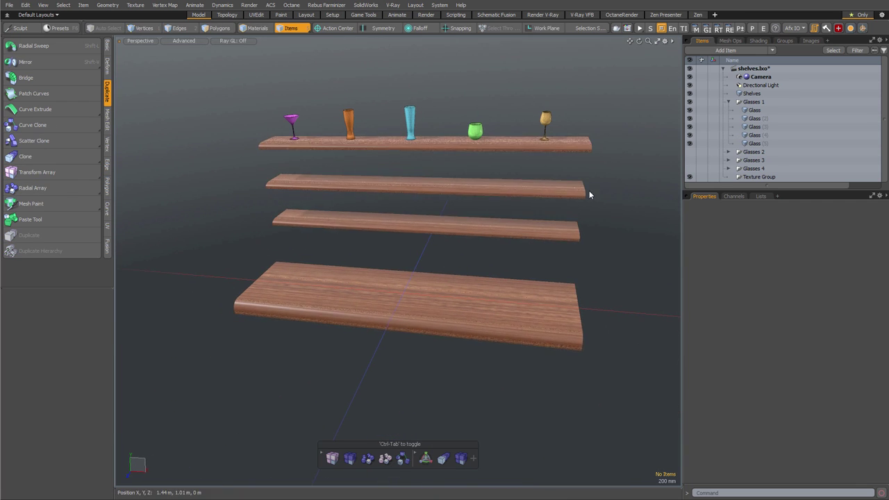
Collapse the Glasses 1 group, then make Glasses 2 visible and select its five glasses.
click(731, 102)
click(731, 102)
click(729, 111)
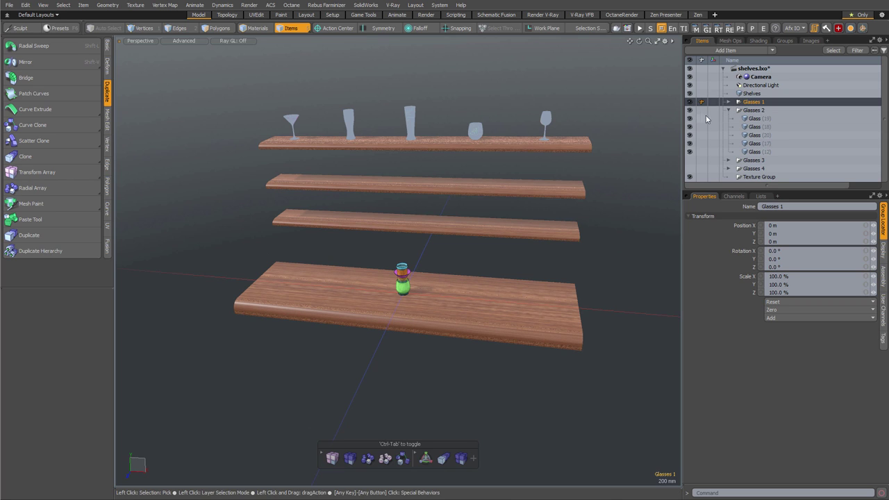
click(755, 151)
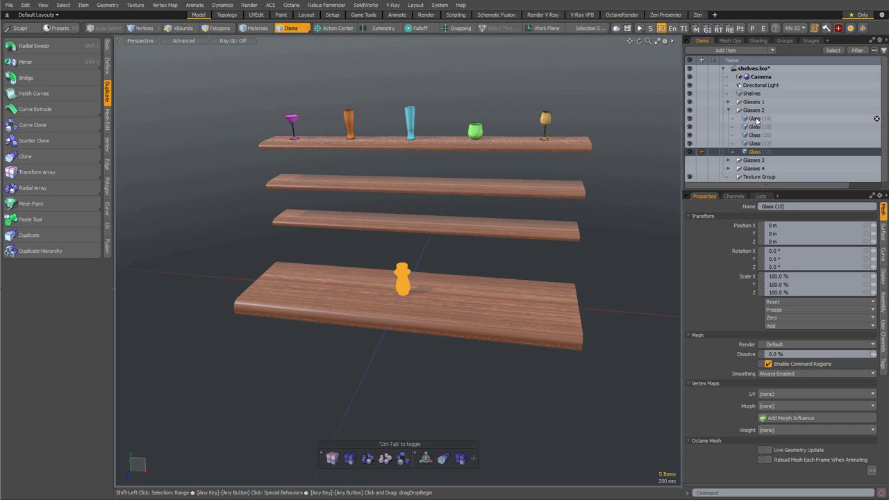
shift+click(756, 120)
alt+drag(305, 286, 444, 256)
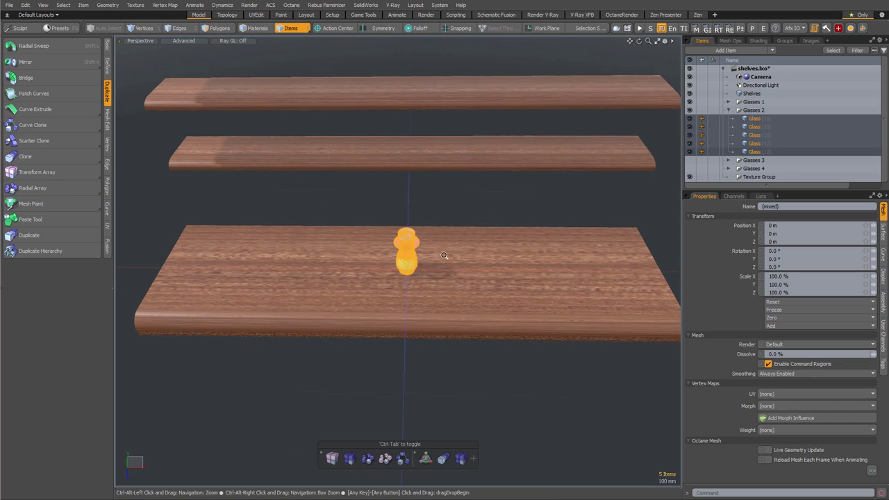
Duplicate the last three glasses in the Glasses 2 group.
click(757, 150)
shift+click(761, 136)
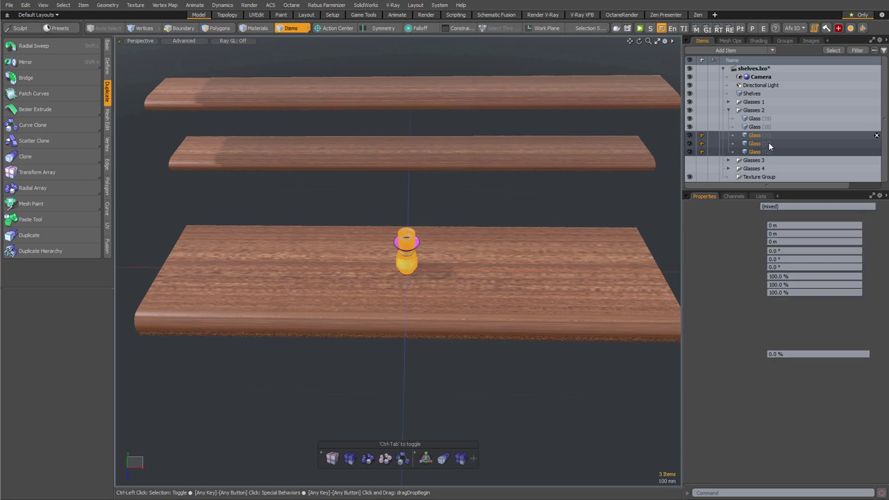
key(ctrl+d)
Arrange all eight glasses of Glasses 2 with Transform Radial Array, using a count of 8 and a center at about X 580 mm, Z 45 mm.
scroll(885, 142, down, 2)
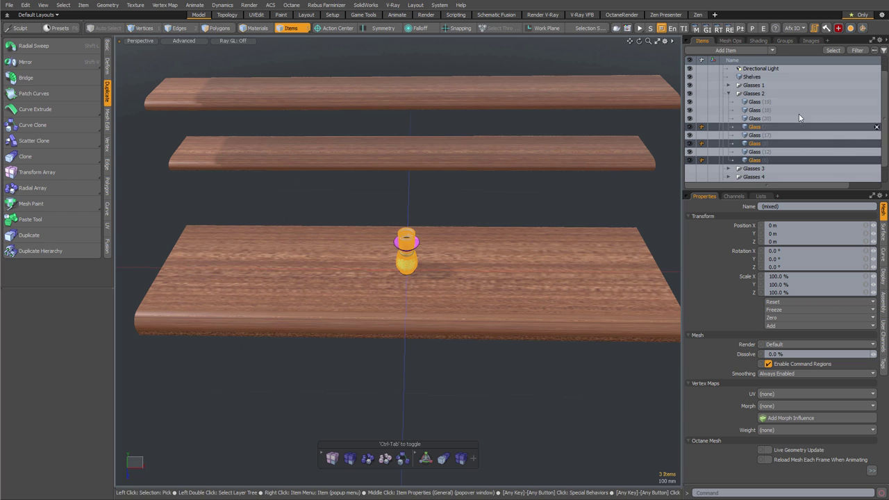
click(762, 102)
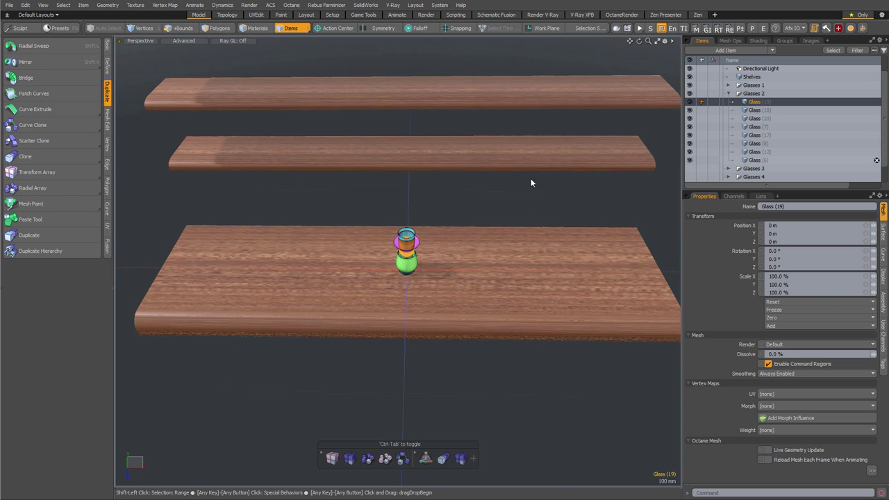
shift+click(759, 160)
alt+drag(425, 258, 401, 271)
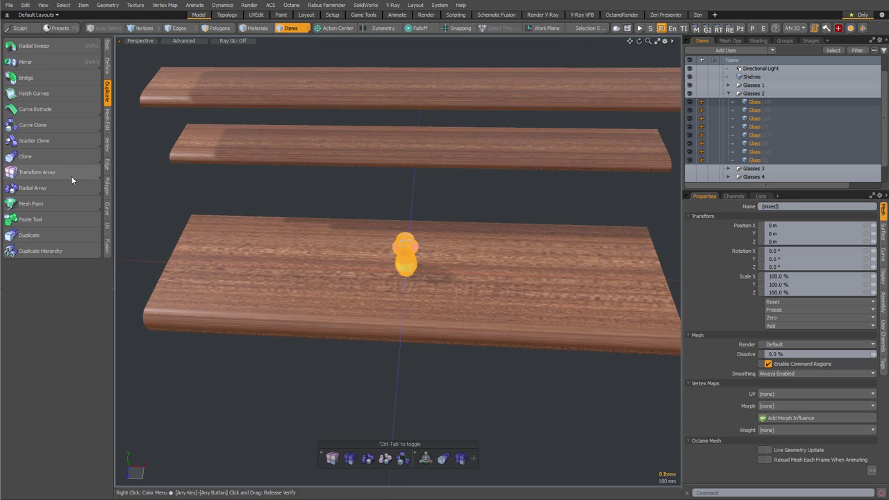
click(53, 189)
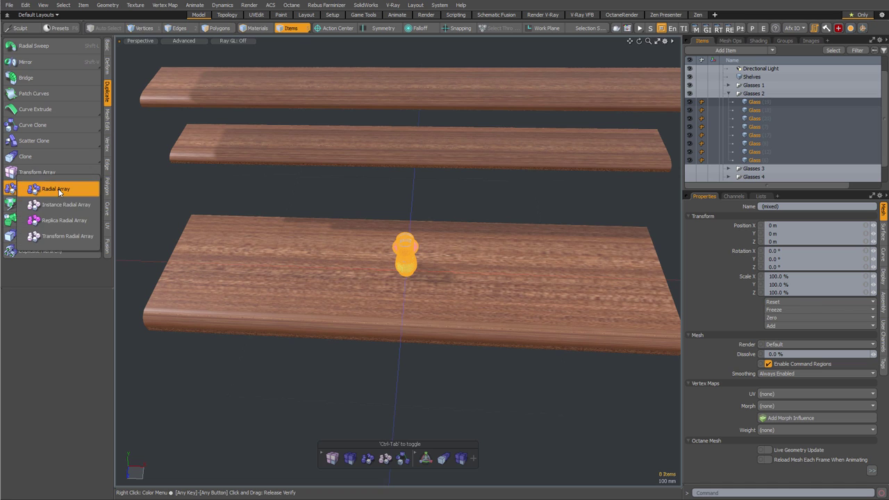
click(71, 236)
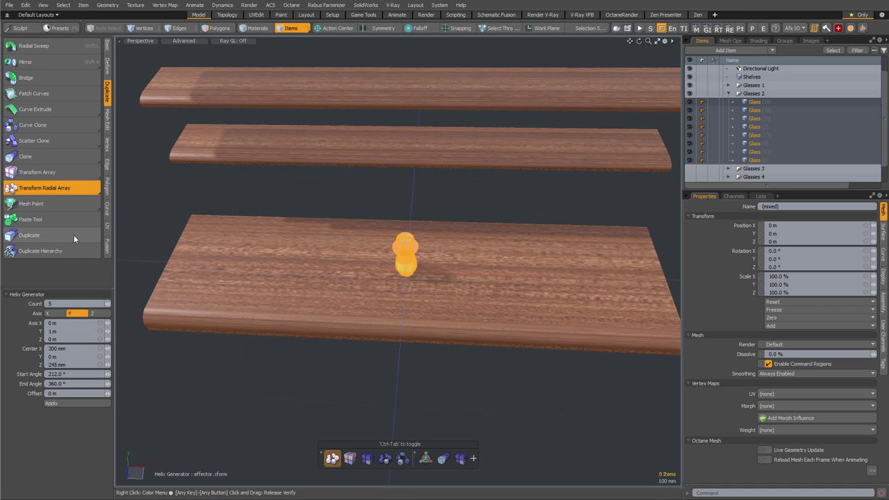
alt+drag(463, 280, 459, 259)
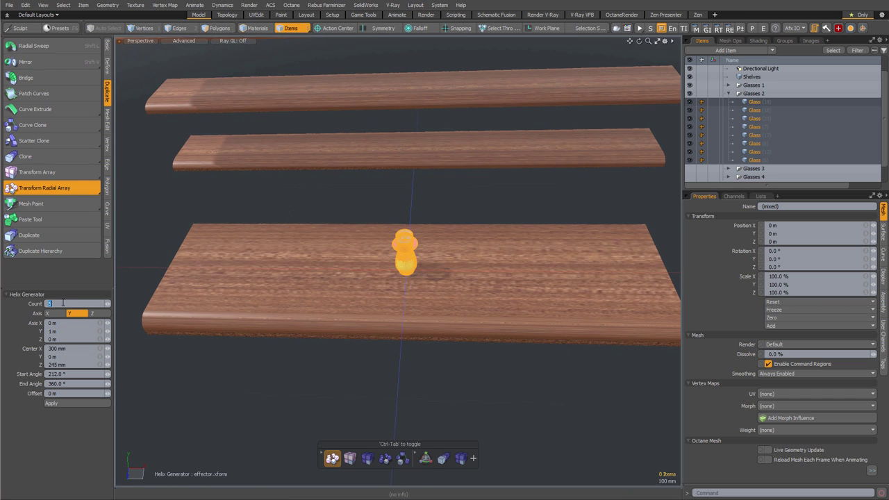
text(8)
key(Return)
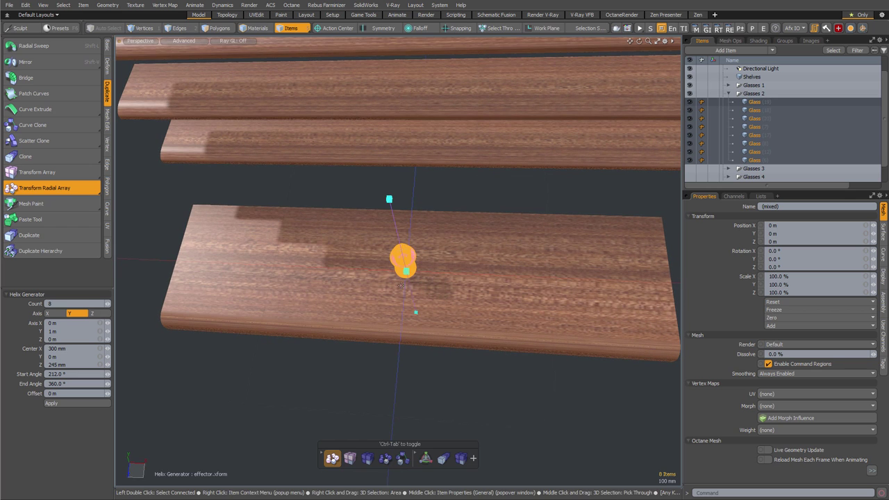
mouse_move(412, 270)
mouse_down()
mouse_move(487, 280)
mouse_move(406, 288)
mouse_move(410, 278)
mouse_up()
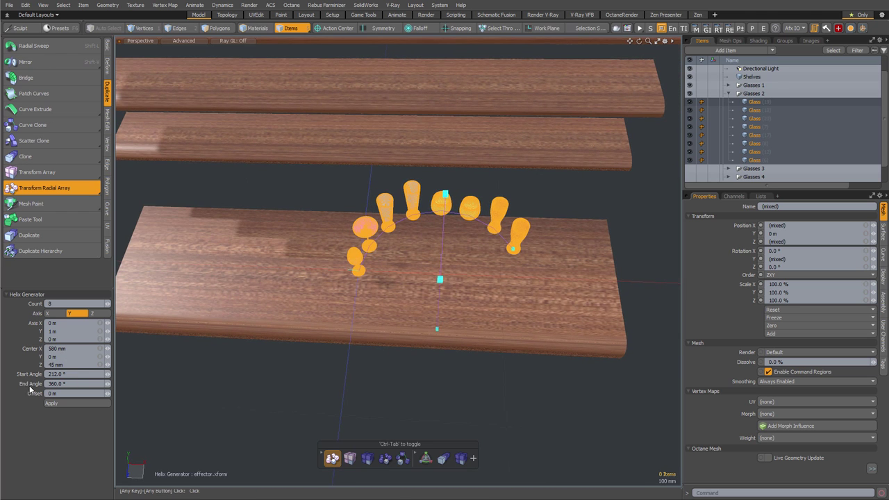
Set the radial array's start angle to 0° and move its center to about X 415 mm, Z 30 mm.
text(0)
key(Return)
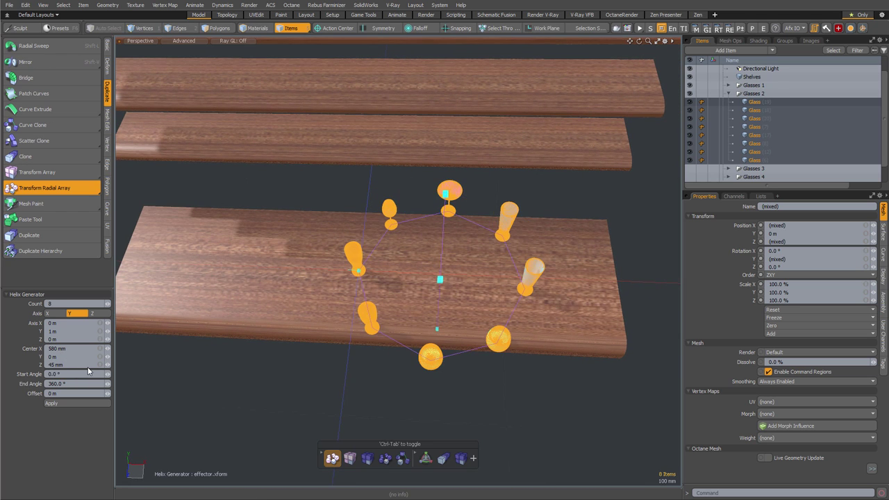
alt+drag(455, 262, 468, 259)
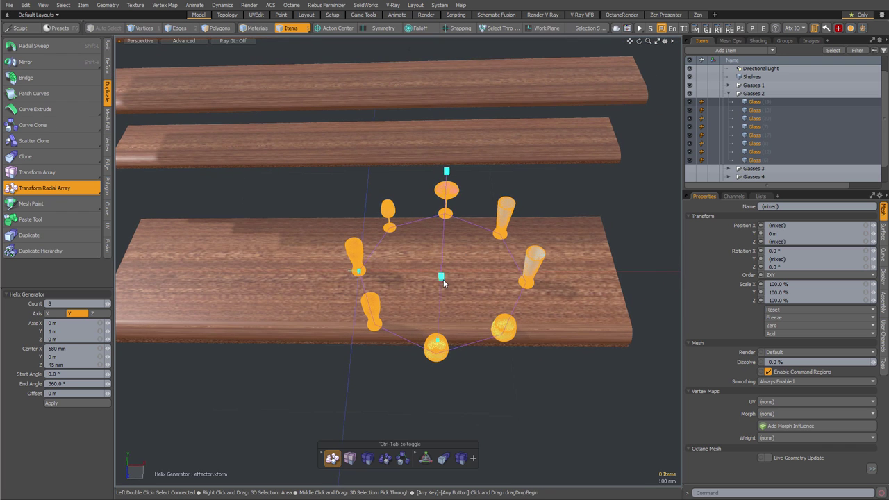
drag(438, 341, 417, 338)
drag(414, 170, 384, 314)
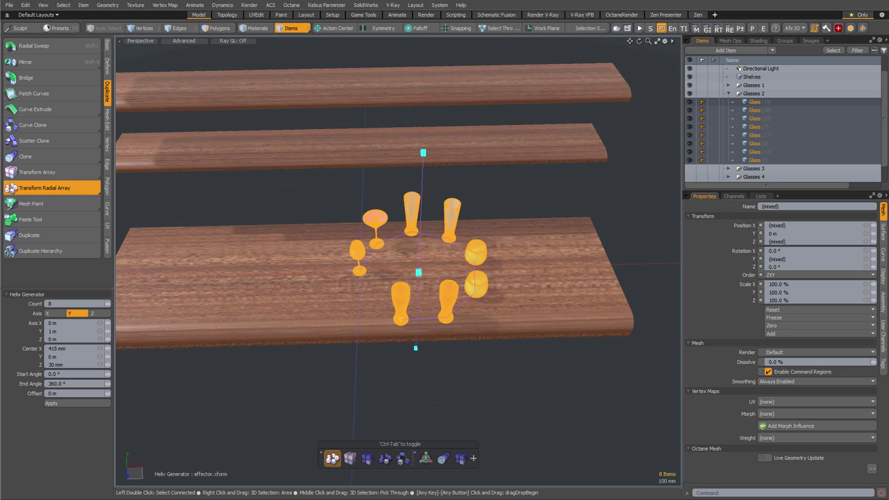
Set the start angle to 123° and move the glasses about -1.49 m in X and -54 mm in Z along the lowest shelf.
drag(479, 276, 460, 311)
drag(160, 374, 139, 374)
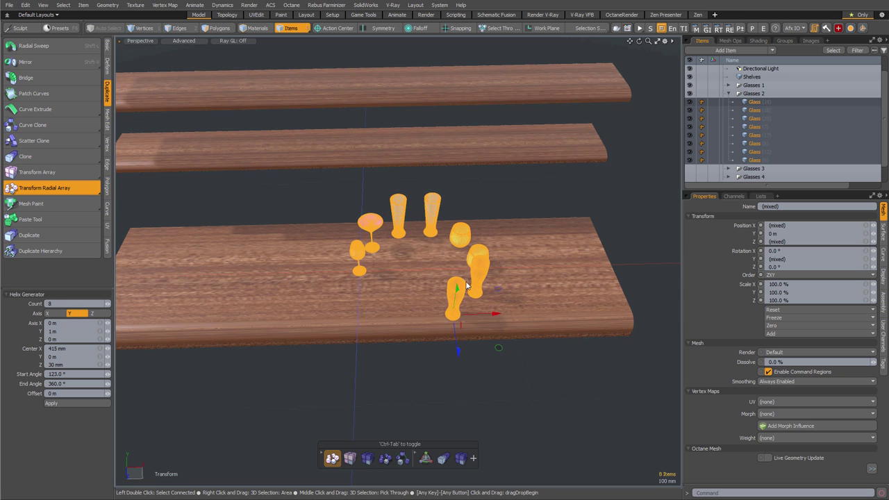
key(w)
drag(495, 314, 400, 334)
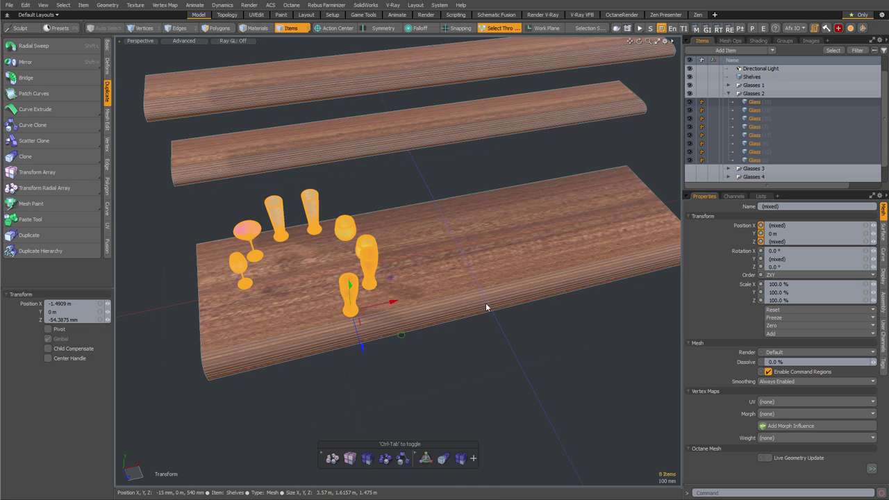
Reselect the eight Glasses 2 glasses in a new order, starting with the wine glass and ending with the two green tumblers.
click(755, 102)
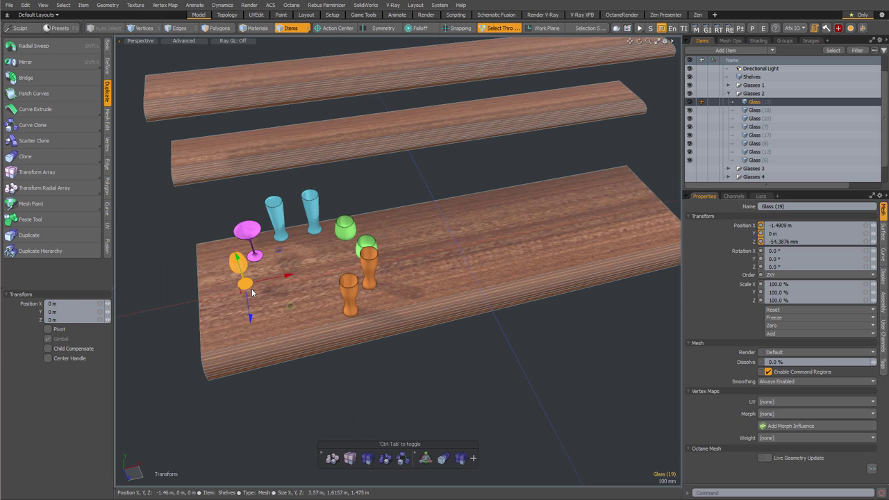
shift+click(766, 130)
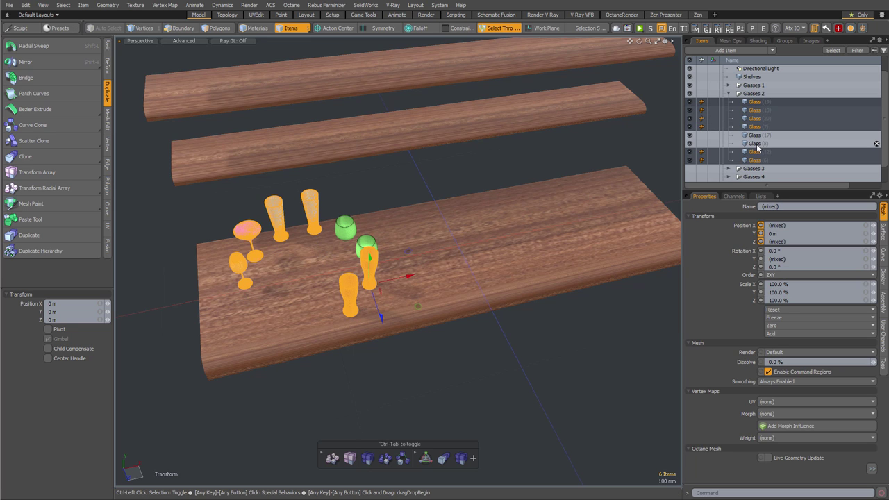
ctrl+click(758, 144)
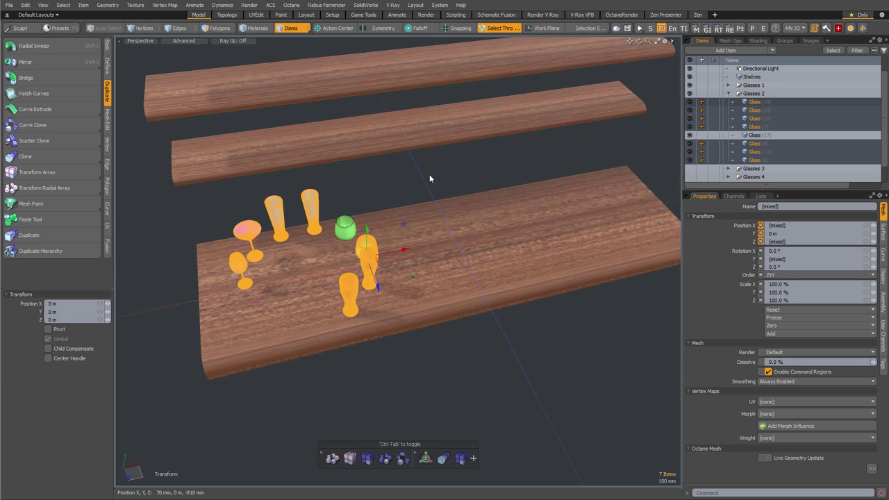
alt+shift+drag(347, 193, 412, 186)
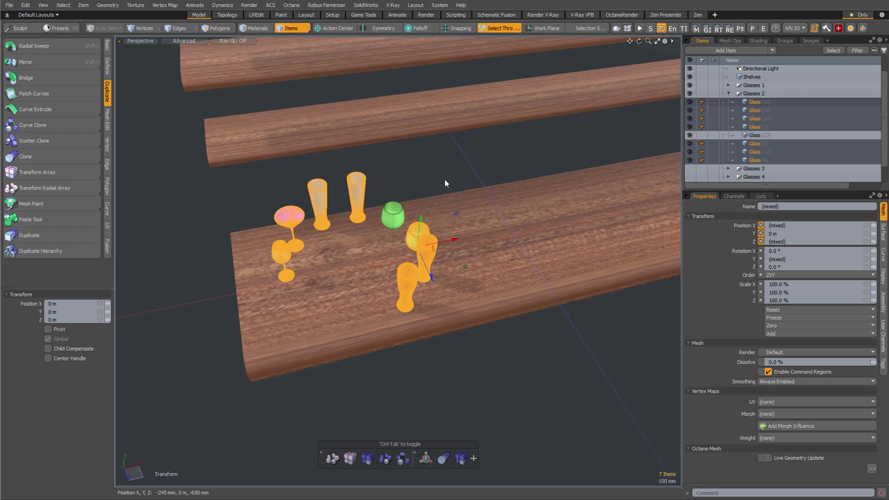
shift+click(395, 223)
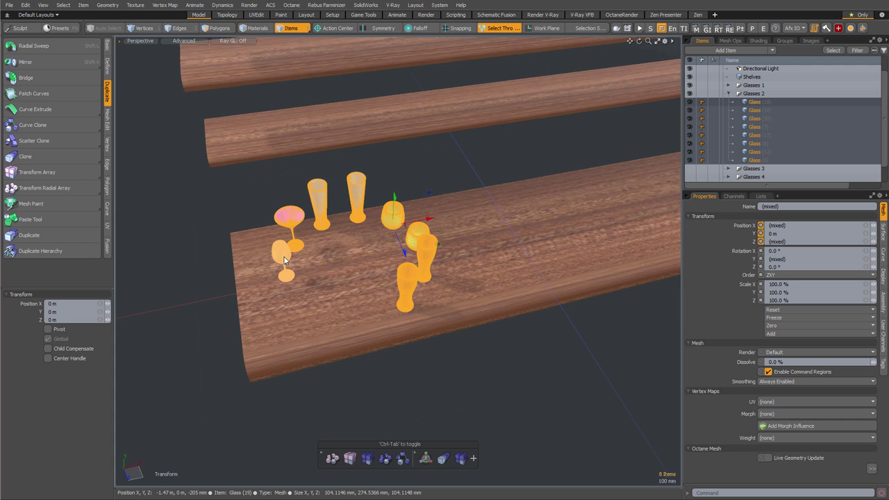
click(70, 174)
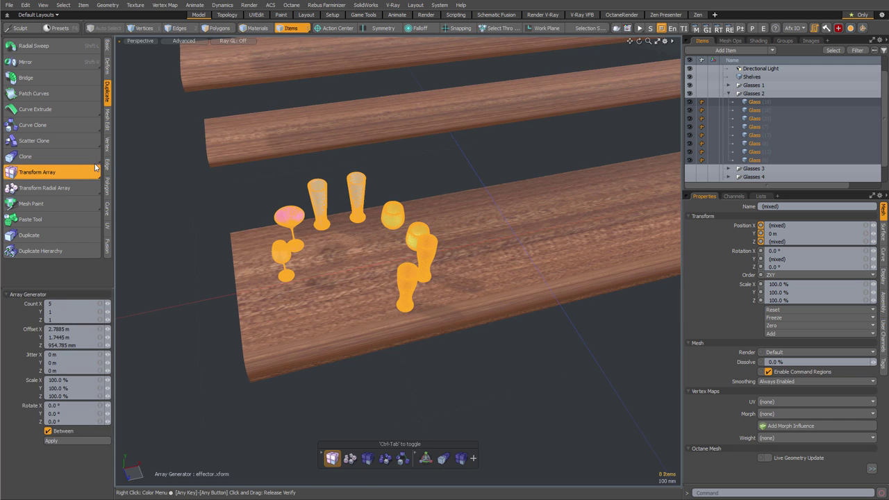
click(516, 230)
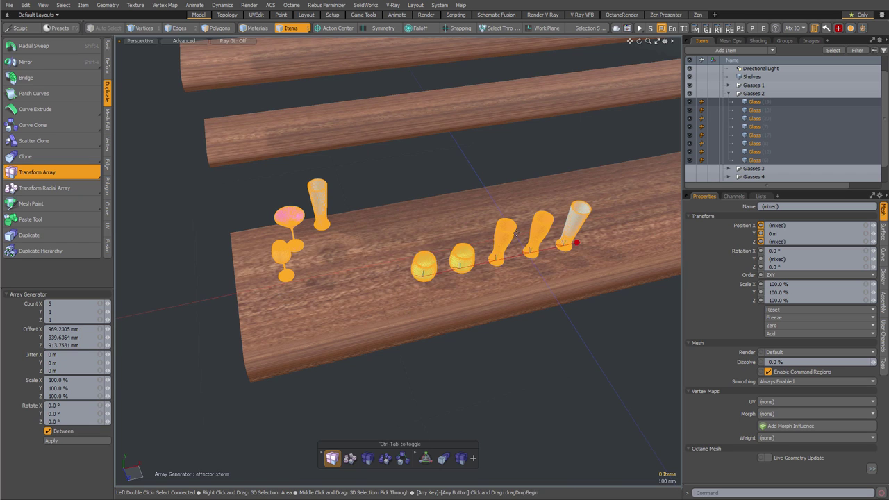
key(ctrl+z)
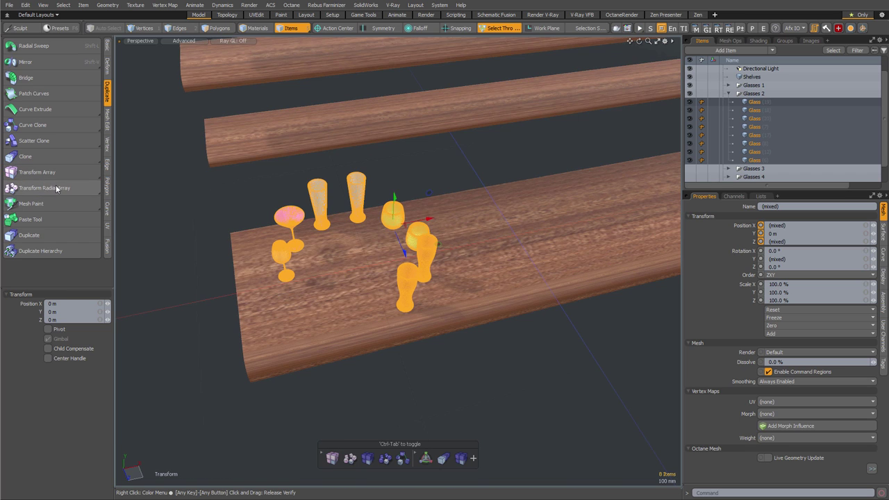
Arrange the eight glasses with Transform Radial Array at a start angle of 59°, centered at about X -964 mm, Z -34 mm.
click(56, 188)
click(396, 262)
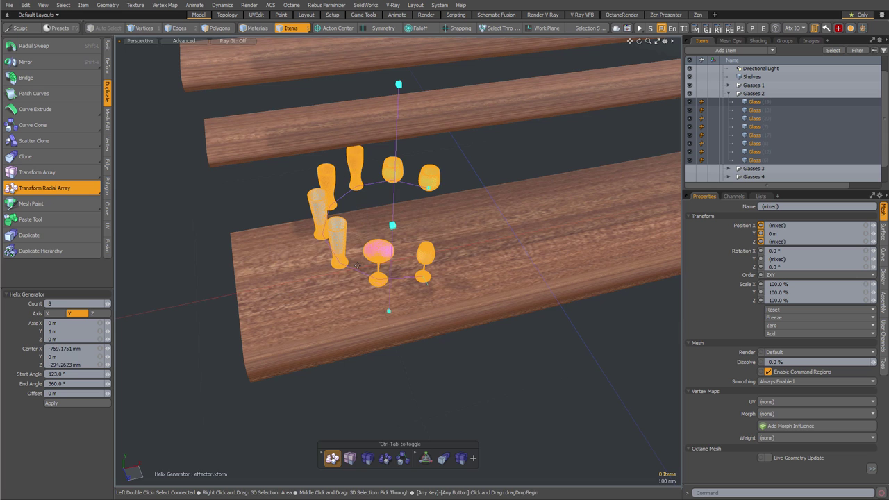
alt+drag(403, 289, 446, 203)
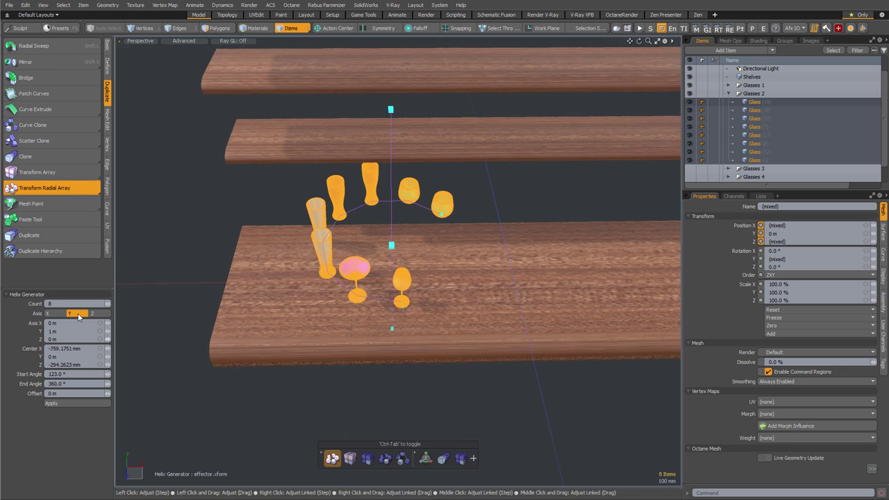
mouse_move(108, 374)
mouse_down()
mouse_move(127, 373)
mouse_move(81, 374)
mouse_move(115, 373)
mouse_up()
drag(431, 208, 495, 271)
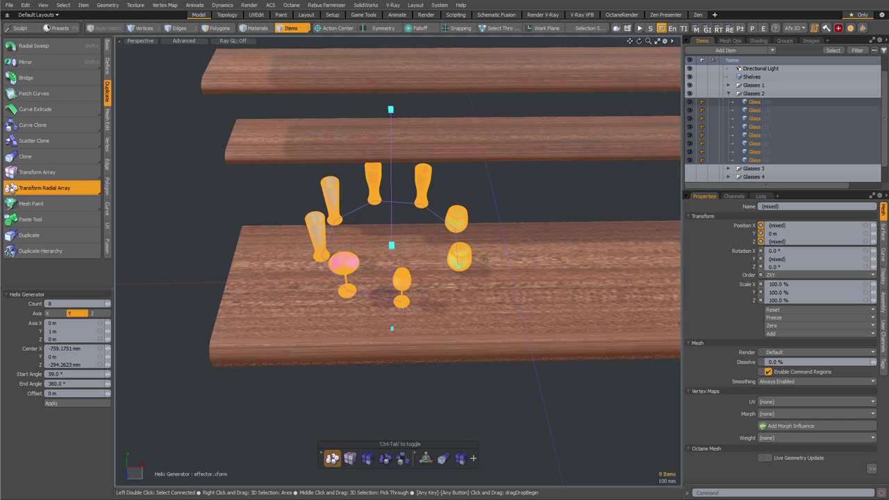
drag(392, 245, 361, 278)
Move the ring of glasses 2.2 m along X to the opposite end of the lowest shelf and deselect it.
alt+drag(425, 357, 418, 290)
scroll(399, 278, down, 3)
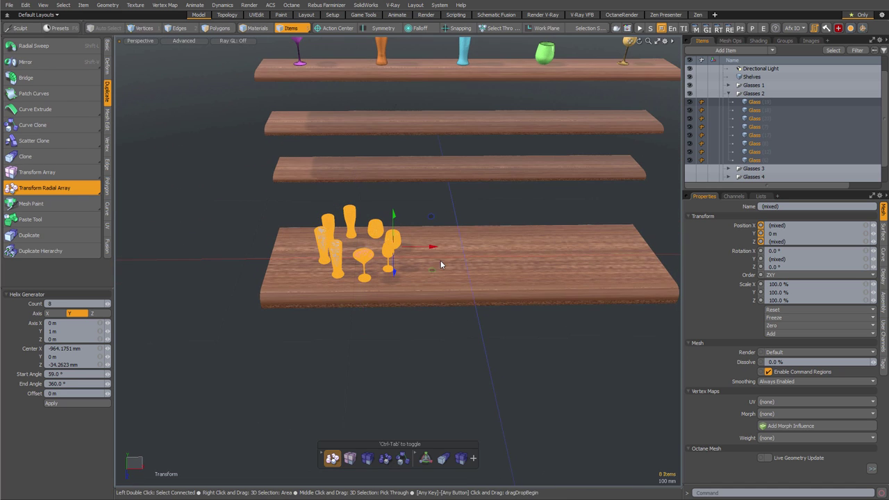
key(w)
drag(432, 247, 665, 247)
alt+drag(529, 269, 341, 285)
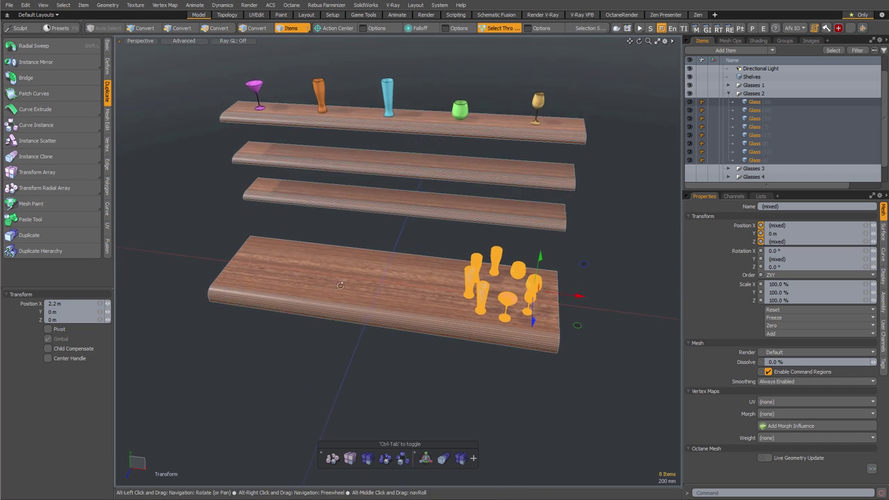
key(q)
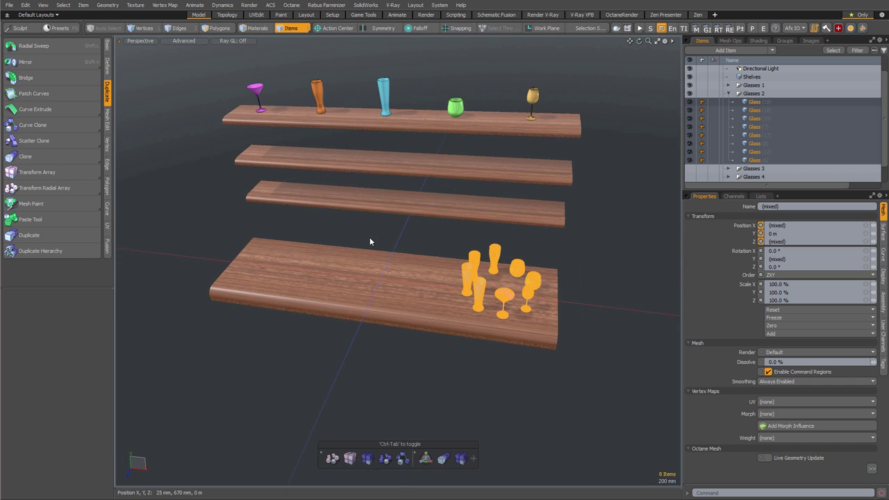
click(370, 238)
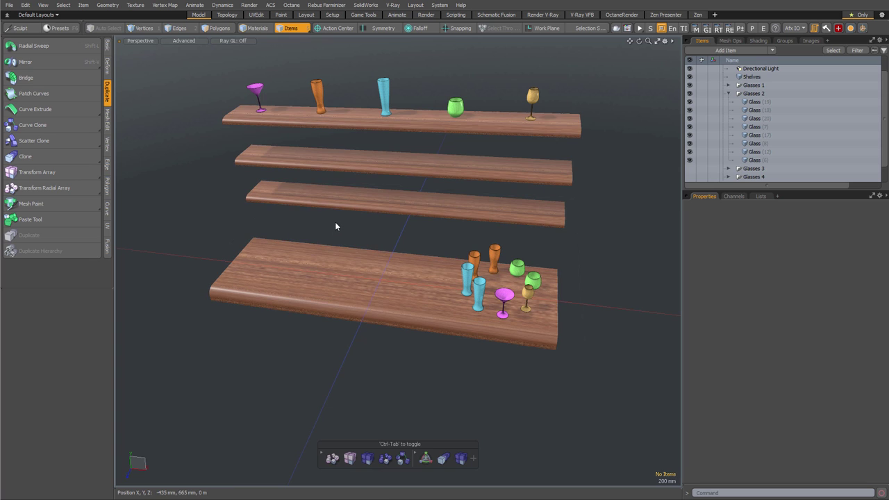
Make the Glasses 3 group visible, expand it and select its five glasses.
click(689, 169)
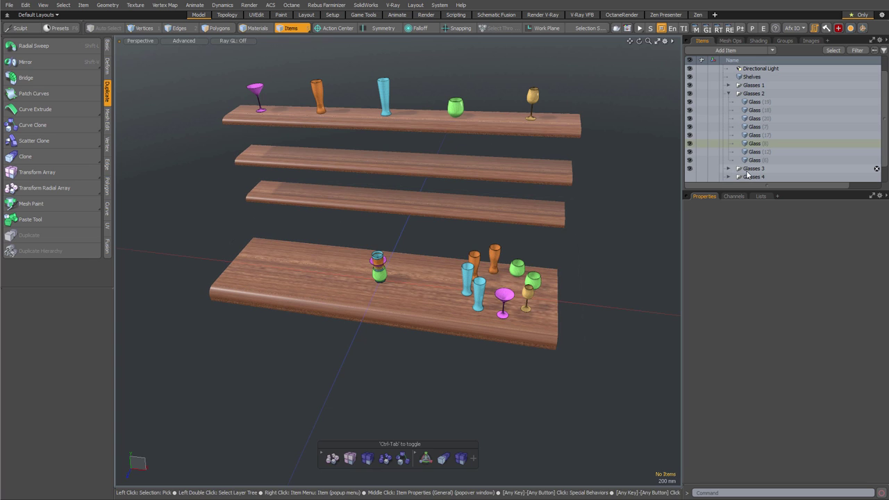
click(729, 169)
scroll(763, 145, down, 2)
scroll(879, 139, down, 2)
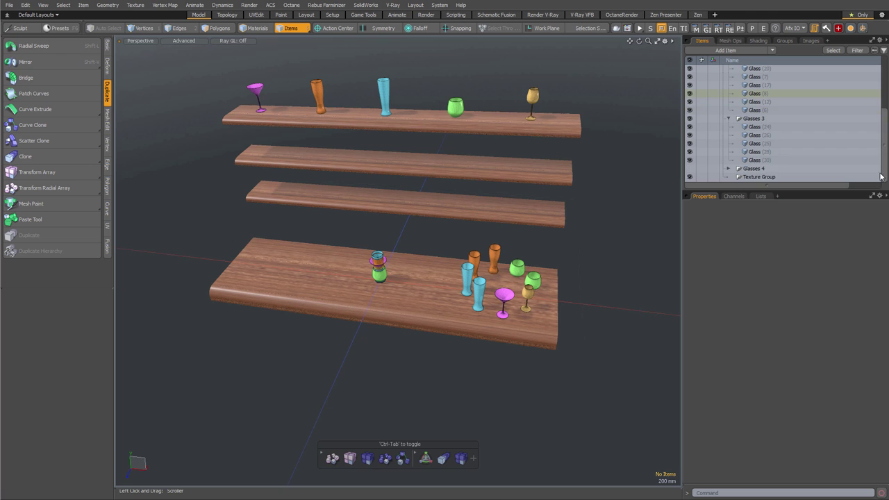
click(760, 128)
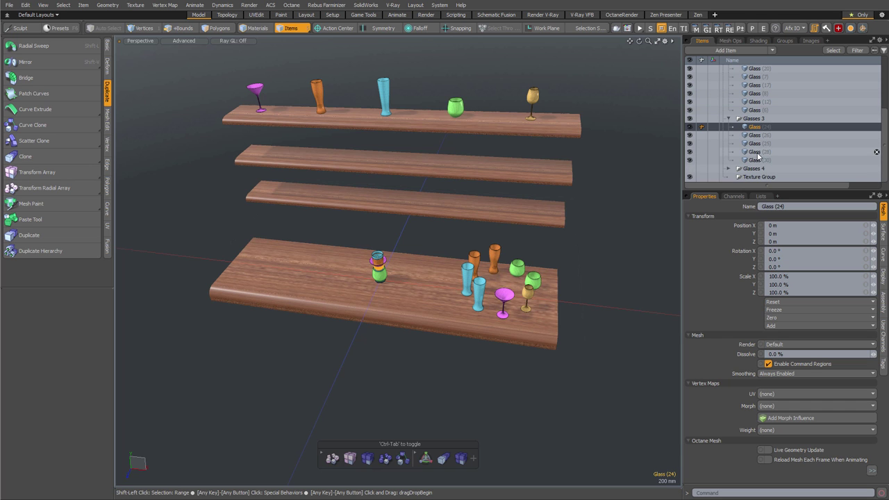
shift+click(757, 160)
Start Curve Transform for the selected Glasses 3 glasses and set its steps to 5.
alt+drag(271, 222, 324, 371)
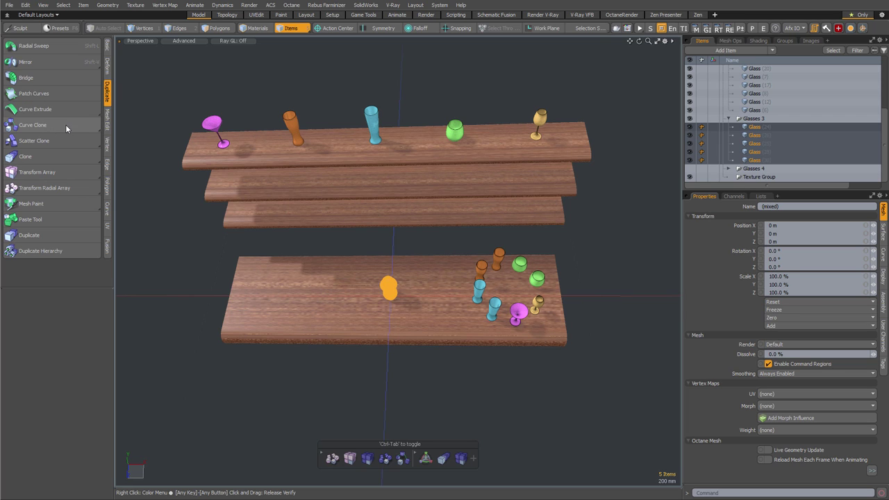
drag(68, 125, 65, 291)
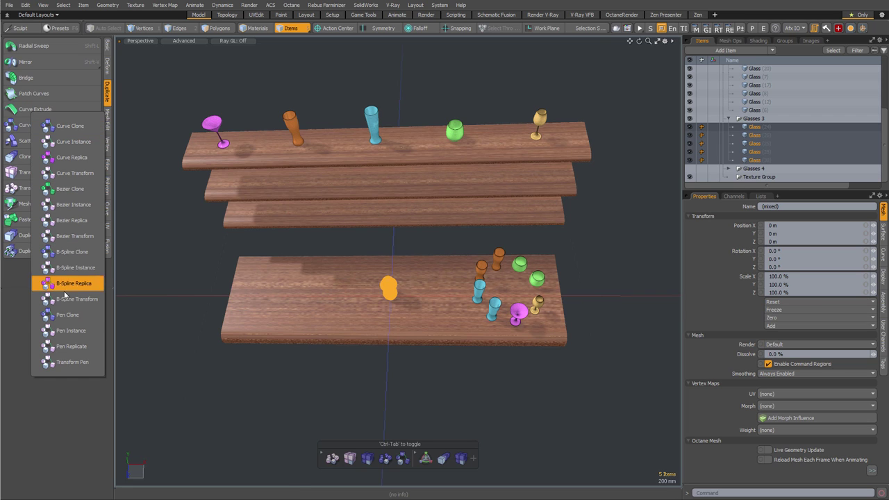
drag(76, 349, 97, 175)
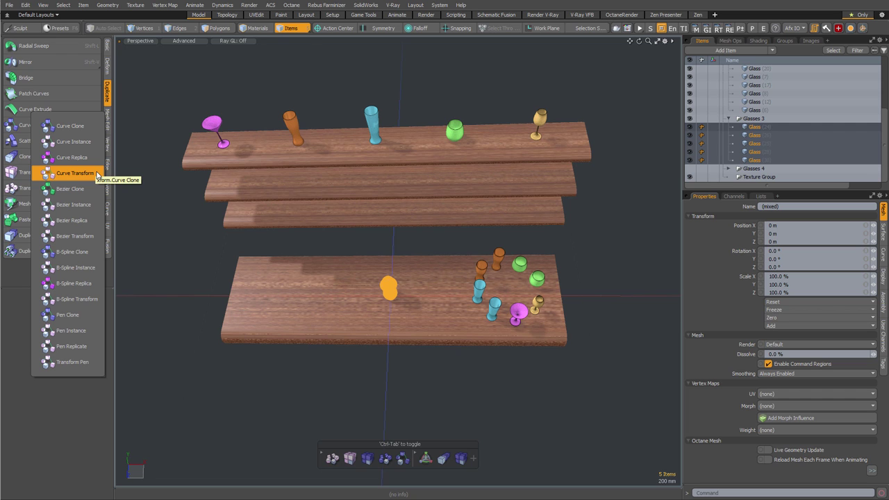
drag(84, 177, 77, 174)
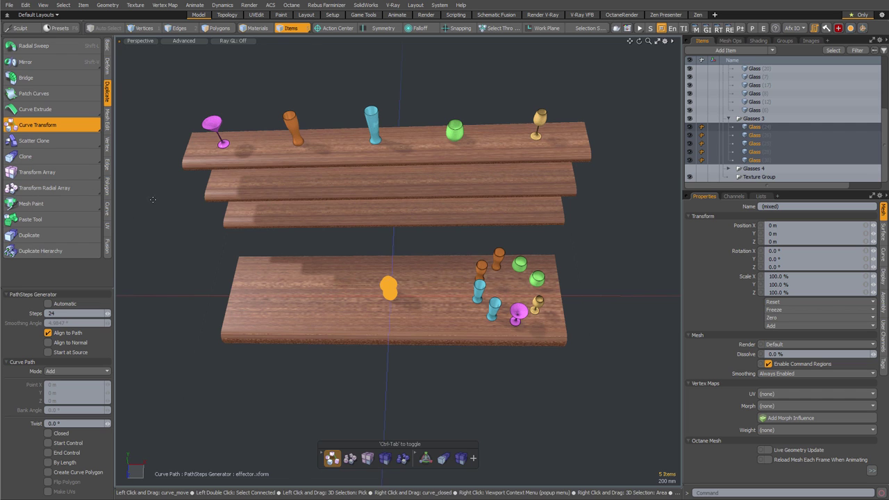
alt+drag(391, 292, 391, 323)
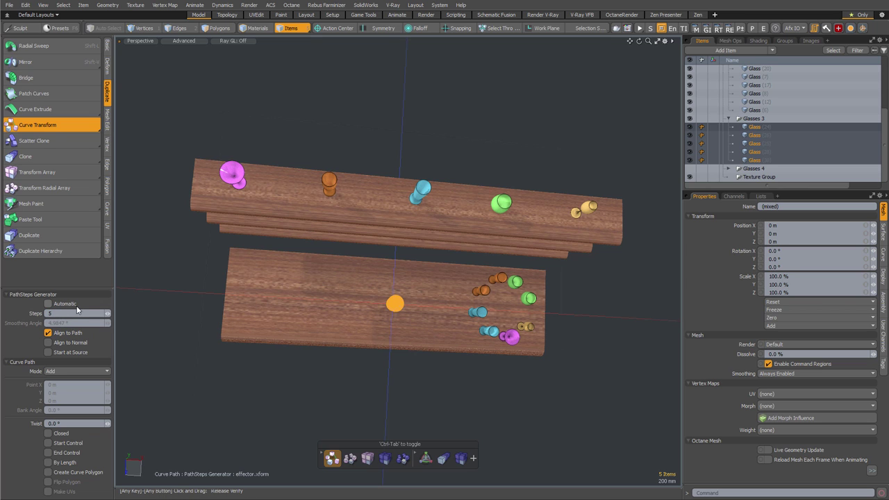
alt+drag(317, 248, 313, 253)
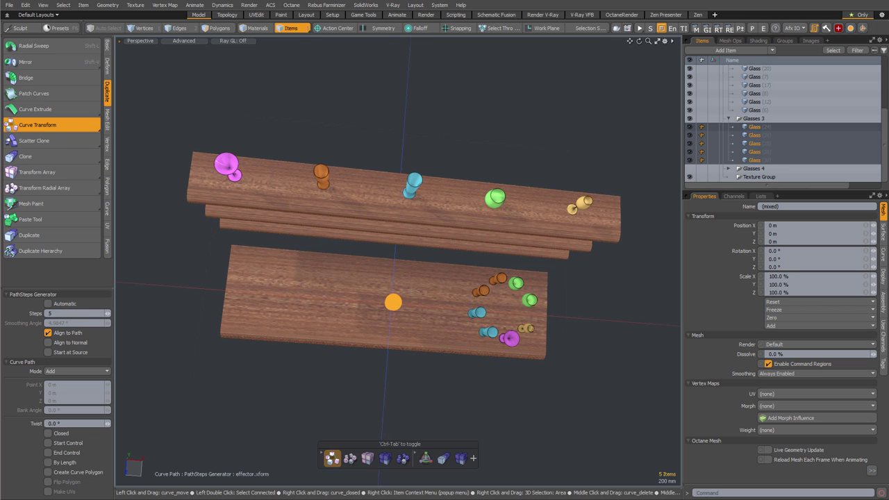
Place four zigzag curve points across the lowest shelf, with the first at about X -1.47 m, Z -290 mm.
click(291, 306)
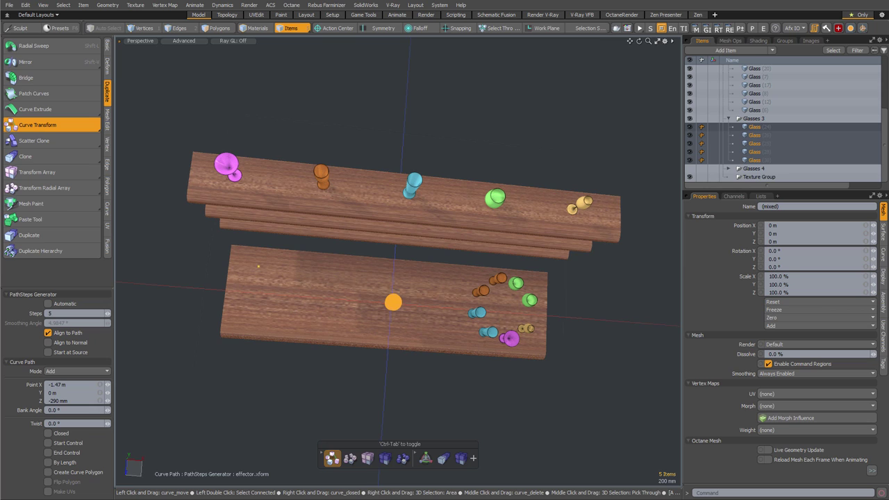
click(291, 308)
click(335, 287)
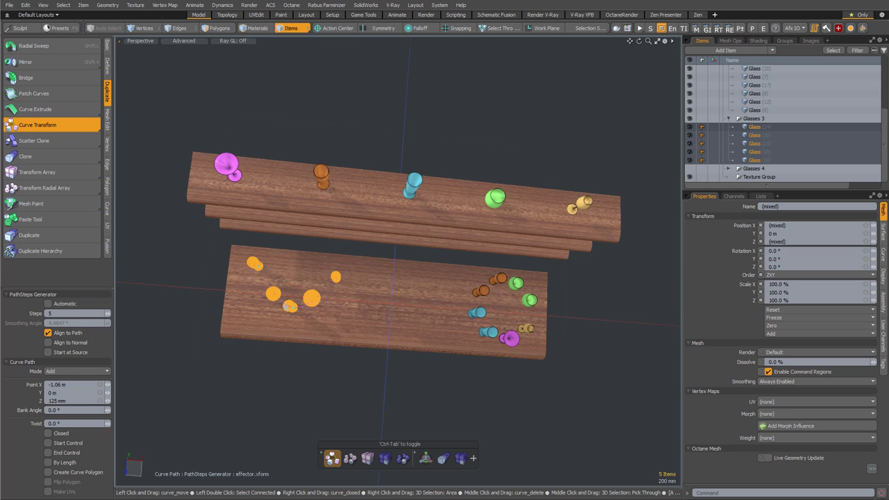
click(383, 307)
Move the curve's third point to about X -450 mm, Z -260 mm.
mouse_move(329, 279)
alt+mouse_down()
mouse_move(311, 242)
mouse_move(334, 274)
mouse_move(344, 316)
mouse_move(342, 264)
mouse_move(341, 275)
alt+mouse_up()
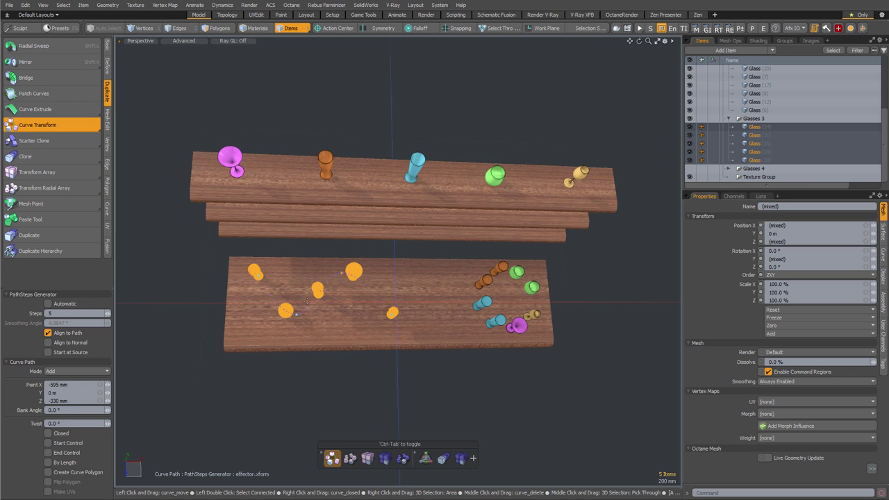
alt+drag(295, 312, 341, 275)
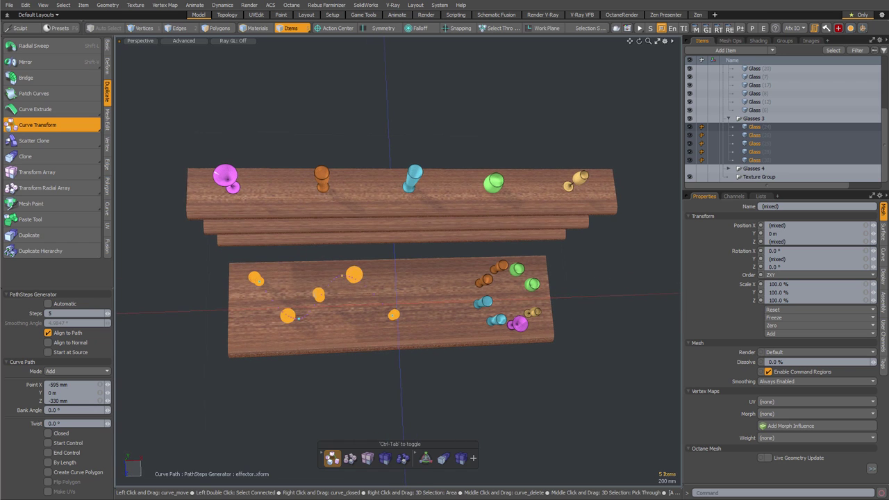
mouse_move(342, 275)
mouse_down()
mouse_move(366, 284)
mouse_move(357, 281)
mouse_up()
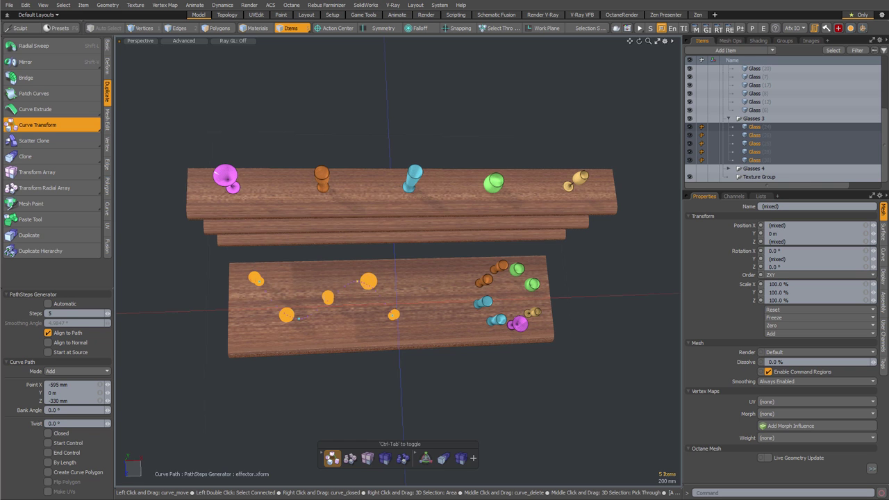
alt+drag(383, 364, 502, 331)
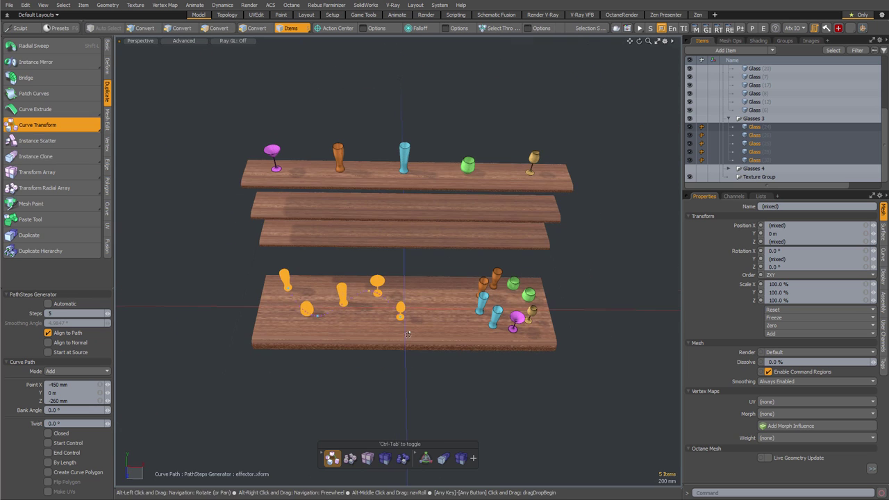
Finish the Curve Transform, deselect the glasses and collapse the Glasses 3, Glasses 2 and Glasses 1 groups.
mouse_move(410, 273)
alt+mouse_down()
mouse_move(423, 249)
mouse_move(438, 270)
mouse_move(420, 272)
alt+mouse_up()
key(q)
click(426, 260)
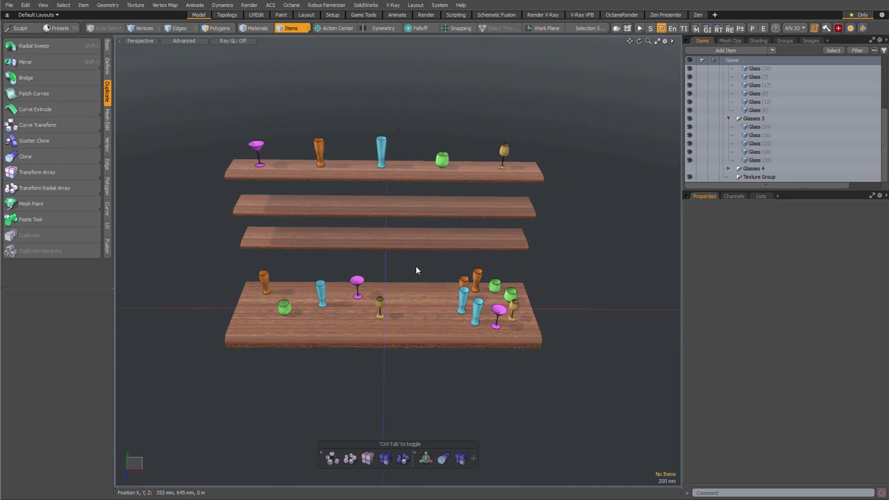
click(728, 118)
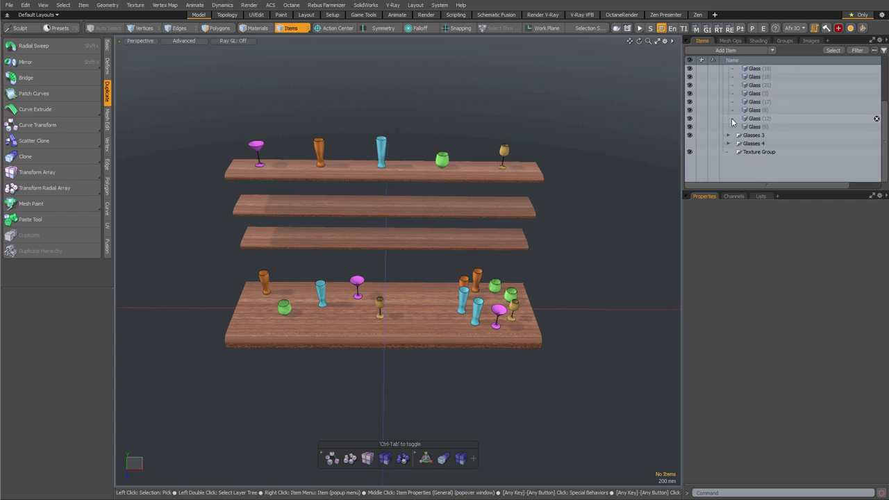
click(729, 85)
scroll(726, 104, up, 1)
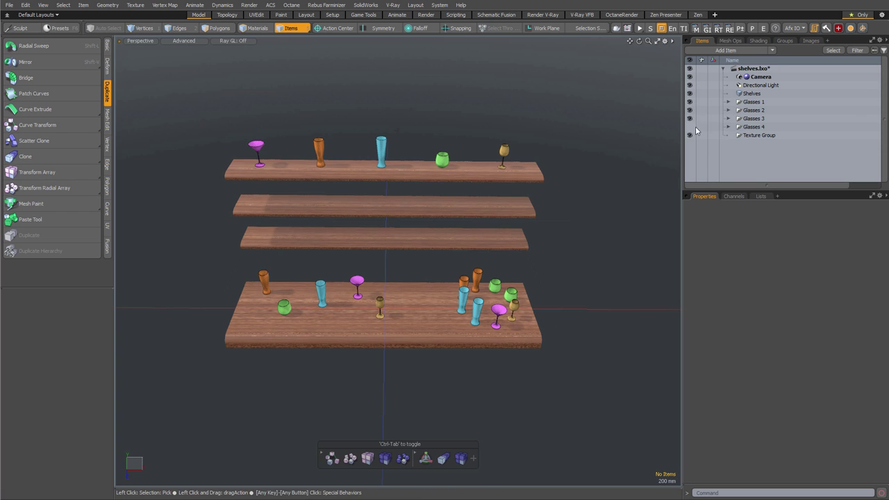
Make the Glasses 4 group visible, expand it and select its eight glasses.
click(728, 126)
click(755, 135)
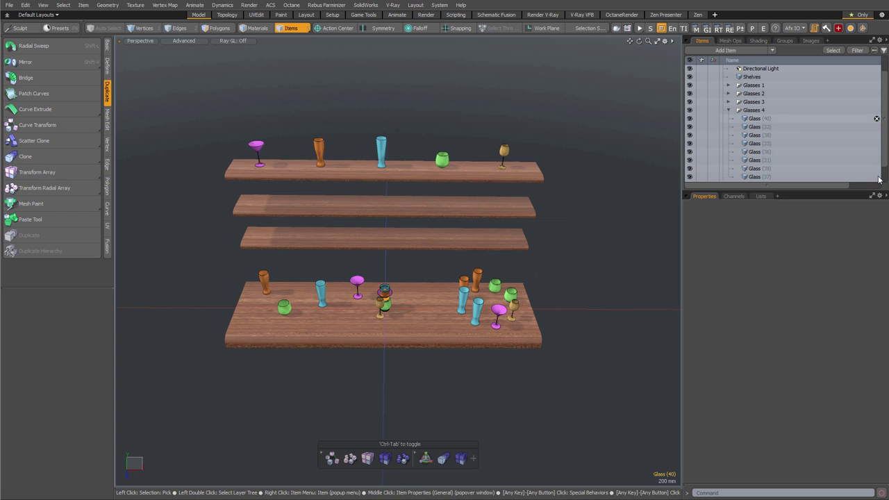
scroll(879, 178, down, 1)
scroll(886, 178, down, 1)
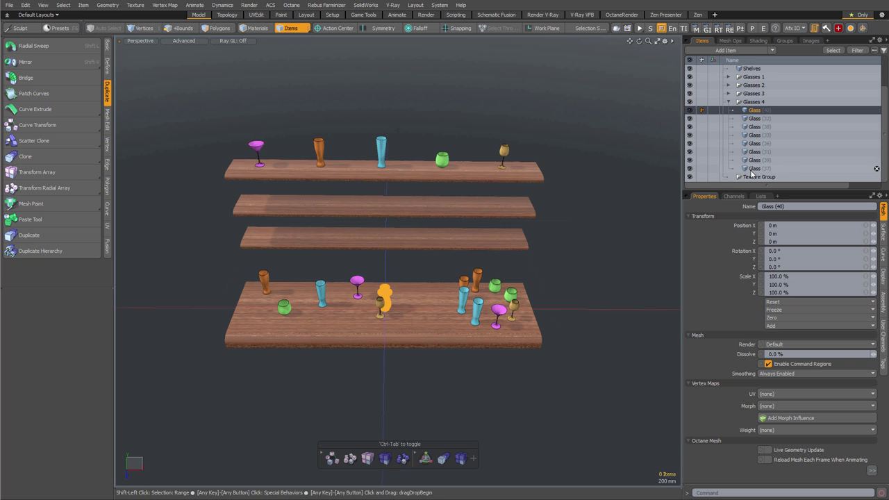
shift+click(751, 169)
Move the selected Glasses 4 glasses in front of the shelves to about Y 790 mm, Z 755 mm.
key(w)
mouse_move(396, 257)
alt+mouse_down()
mouse_move(428, 255)
mouse_move(390, 254)
alt+mouse_up()
drag(302, 259, 247, 243)
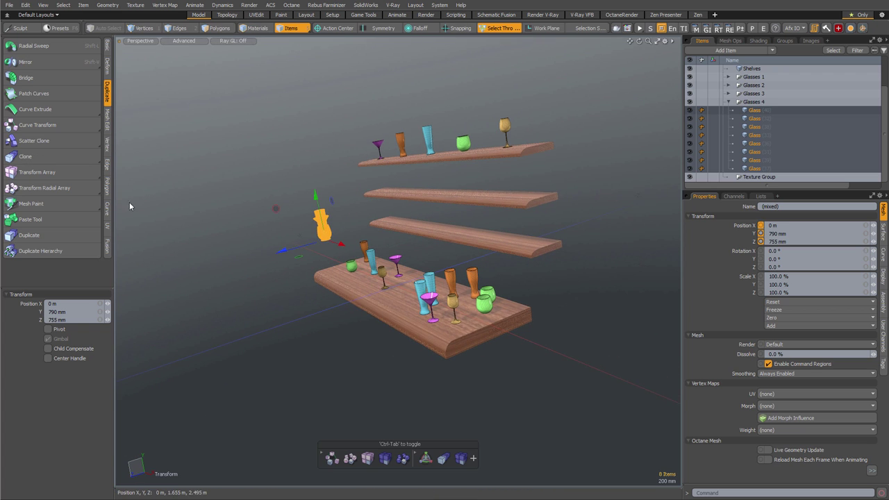
Apply Transform Scatter to the Glasses 4 glasses with a range of about X 1.025 m, Y 695 mm, Z 770 mm.
click(56, 141)
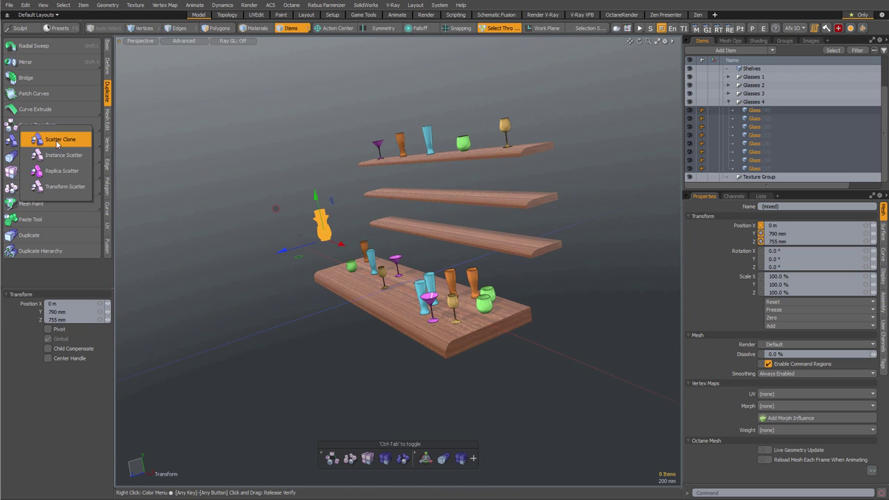
click(65, 186)
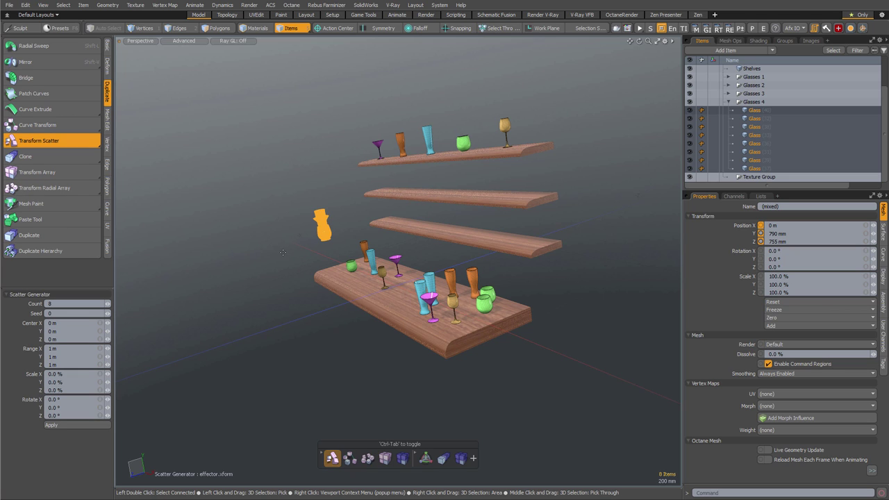
click(283, 253)
alt+drag(283, 253, 435, 252)
drag(247, 270, 269, 263)
drag(332, 125, 339, 160)
alt+drag(338, 160, 290, 203)
Set the scatter's scale variation to 20% on the X, Y and Z axes.
click(78, 374)
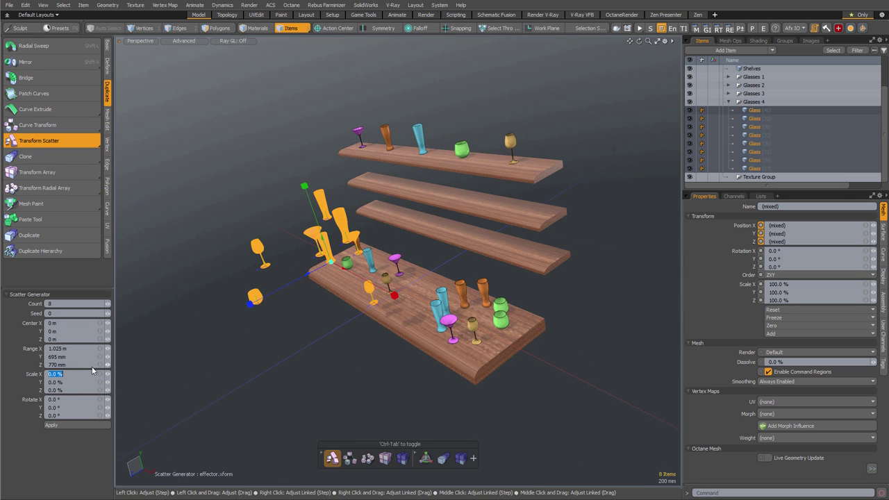
text(20)
key(Tab)
text(333)
key(Return)
alt+drag(92, 369, 92, 357)
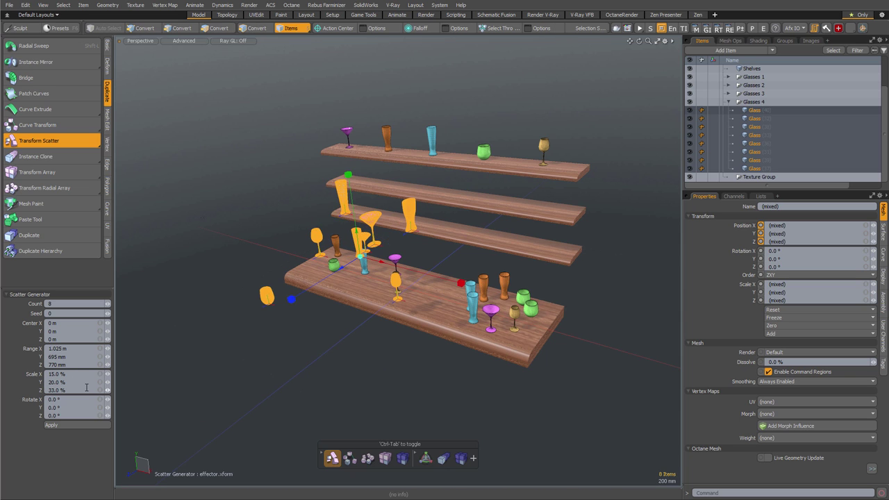
text(3)
key(Return)
click(67, 374)
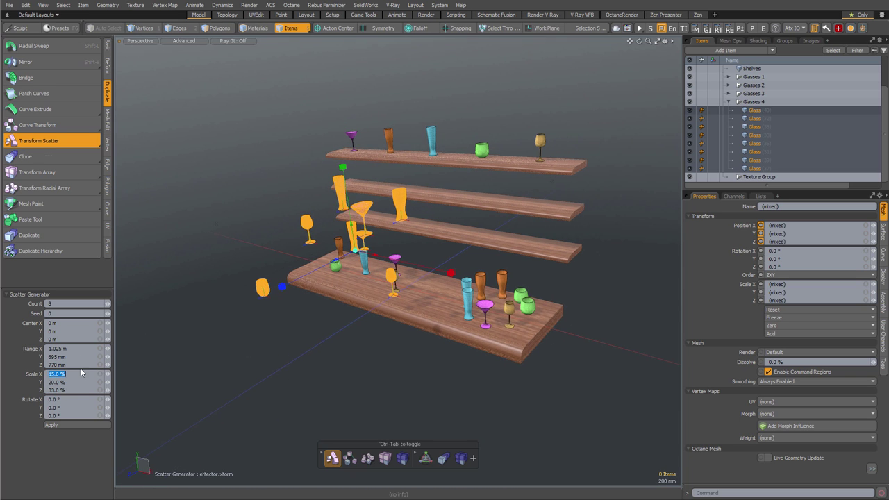
text(20)
key(Return)
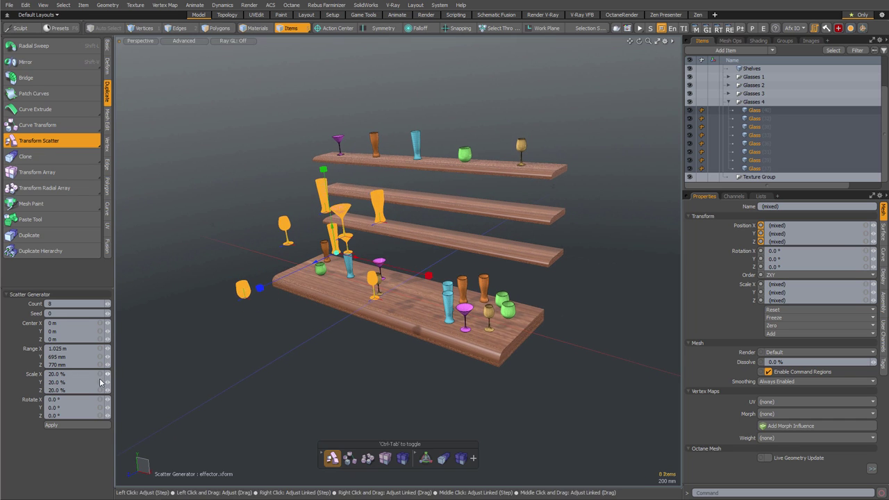
Set the scatter's rotation variation to about X 19.5°, Y 34.2° and Z 155°.
drag(108, 401, 120, 416)
alt+drag(343, 350, 305, 246)
Move the scattered Glasses 4 glasses together in front of the shelves and clear the selection.
key(w)
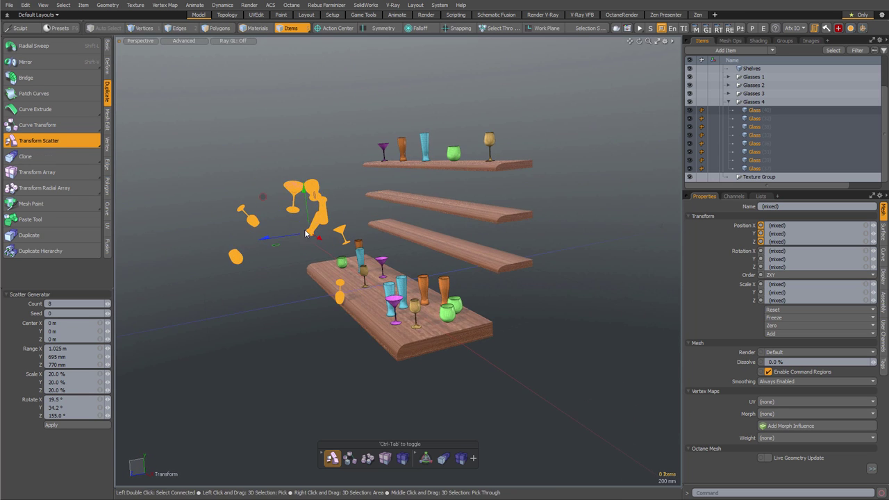
drag(262, 197, 213, 171)
key(space)
alt+drag(306, 339, 394, 330)
click(273, 327)
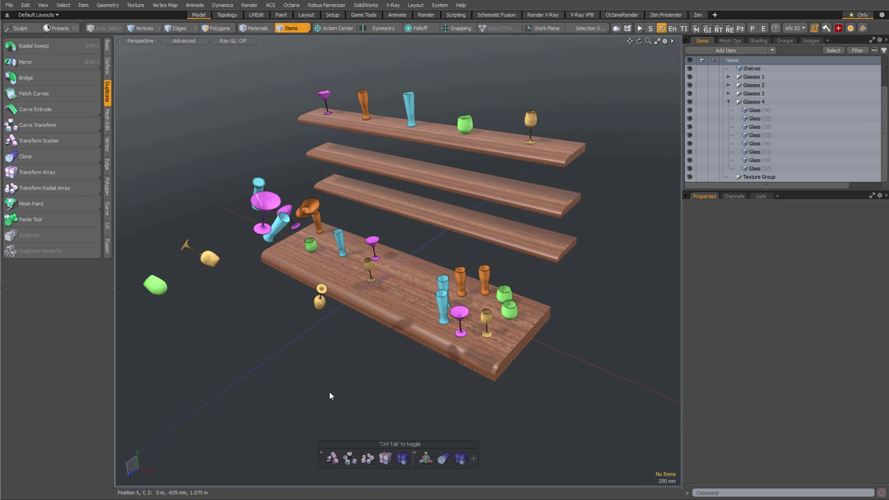
Open the Setup palette and examine its Match and Align commands with the top shelf's blue glass and lowest shelf's magenta glass selected.
key(F3)
drag(456, 120, 189, 74)
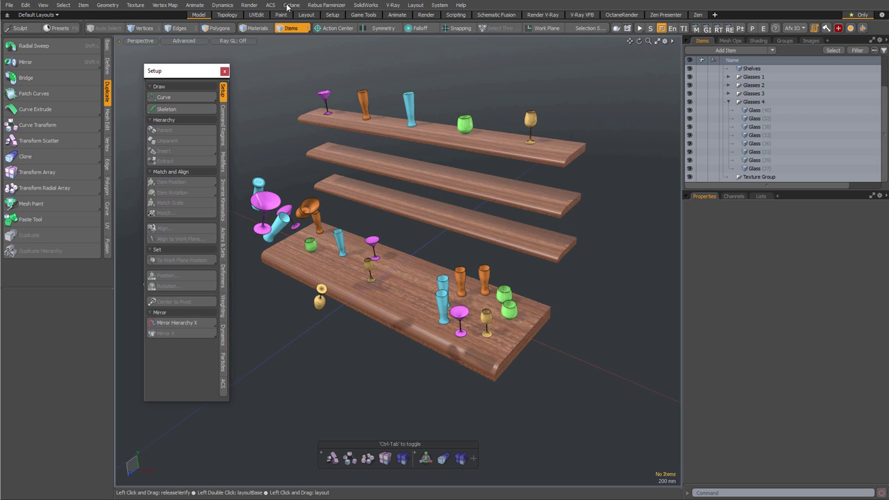
click(411, 114)
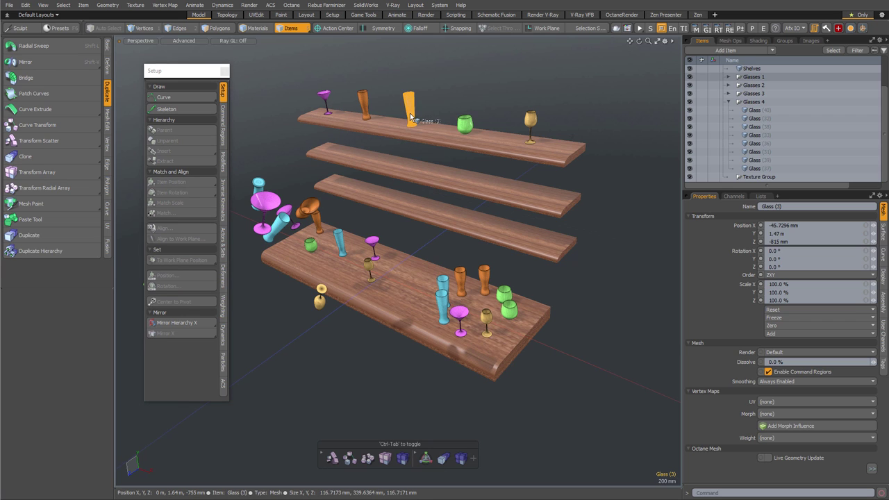
shift+click(373, 244)
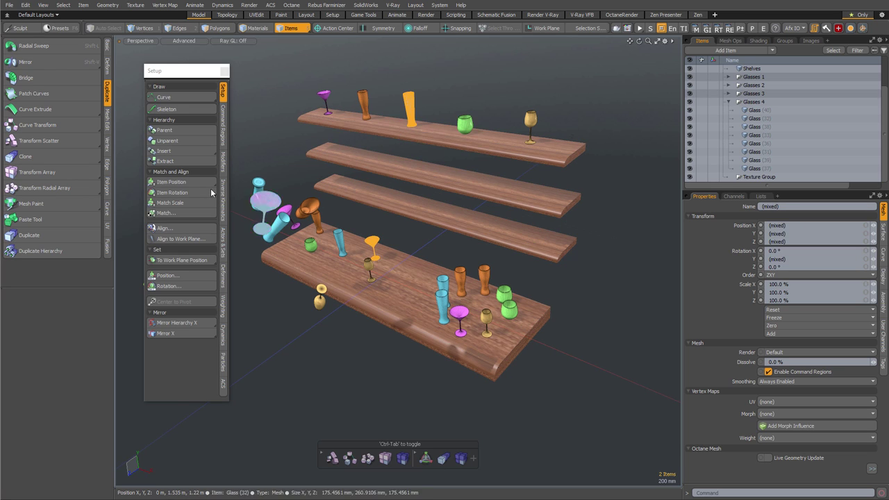
click(400, 232)
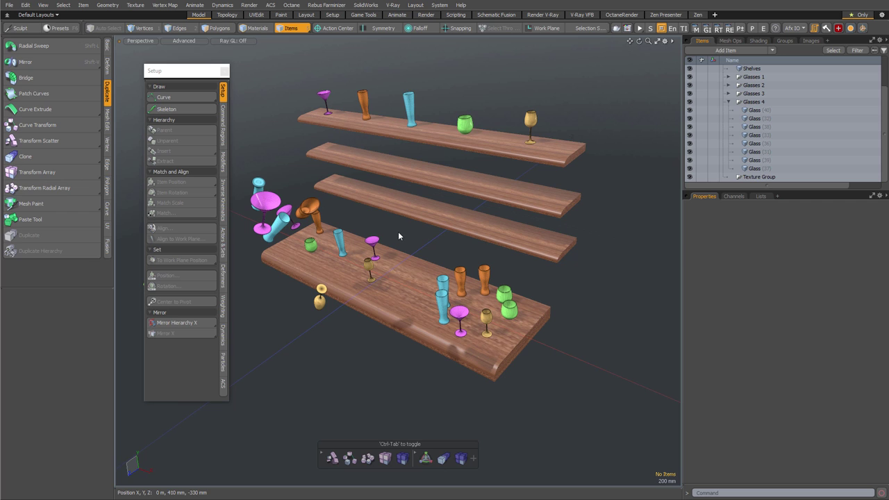
Scale the magenta glass of Glasses 3 on the lowest shelf uniformly to about 262.5%.
click(375, 243)
key(r)
drag(379, 259, 453, 229)
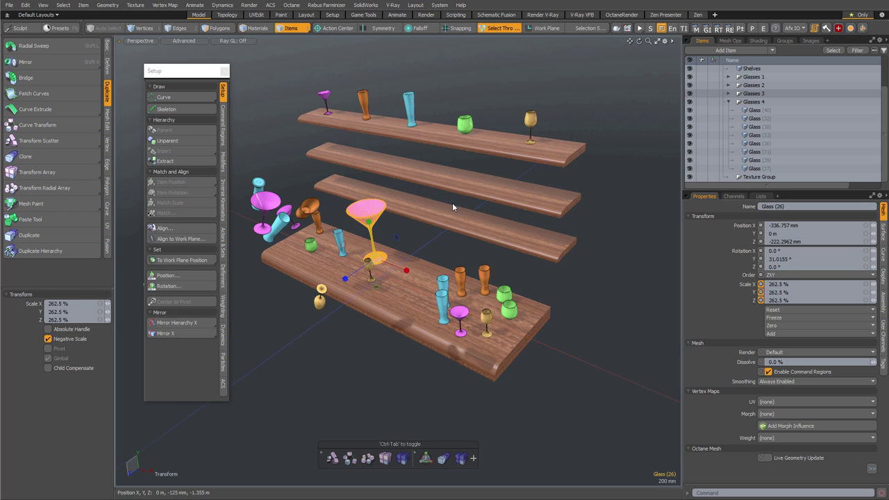
key(space)
Match the scale of the top shelf's blue glass to that of the enlarged magenta glass.
alt+drag(384, 177, 396, 124)
click(411, 114)
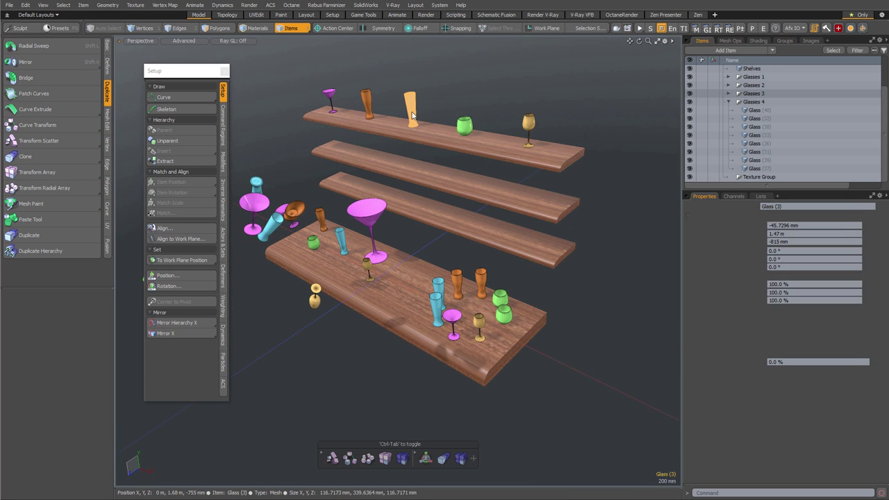
shift+click(369, 221)
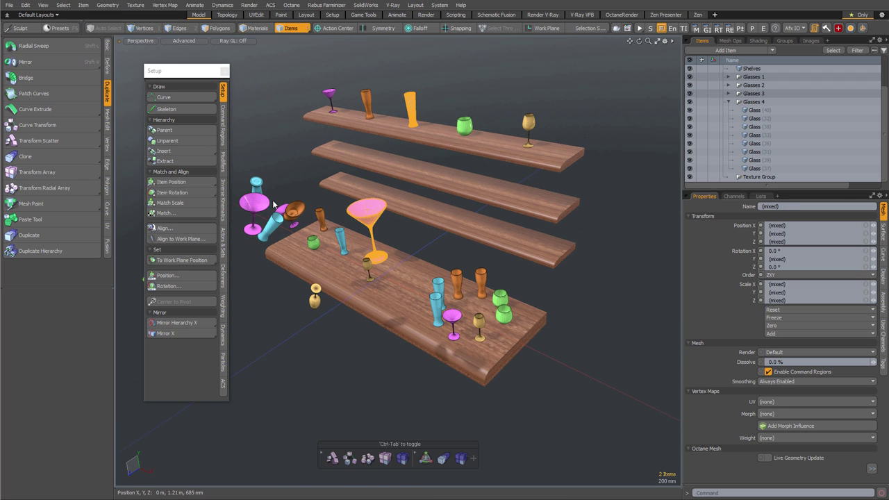
click(192, 202)
Clear the glass selection and close the Setup palette.
alt+drag(423, 183, 440, 187)
click(451, 131)
alt+drag(452, 130, 443, 133)
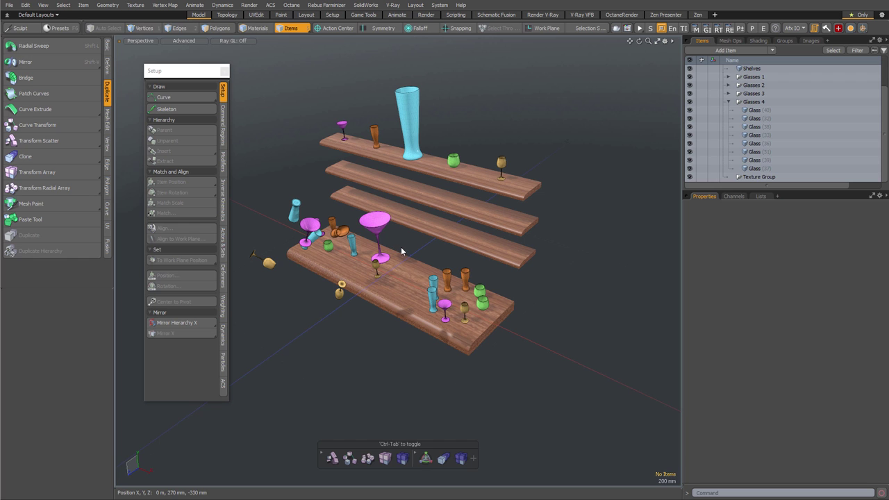
alt+shift+drag(535, 312, 327, 351)
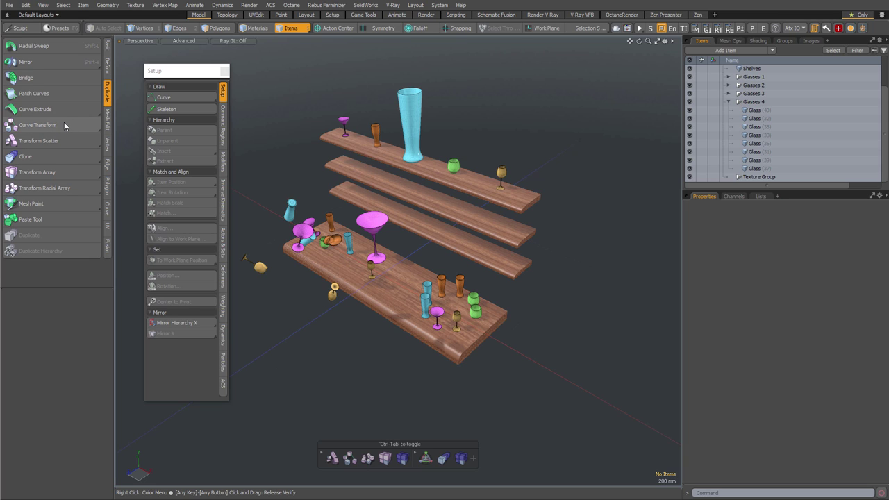
click(225, 70)
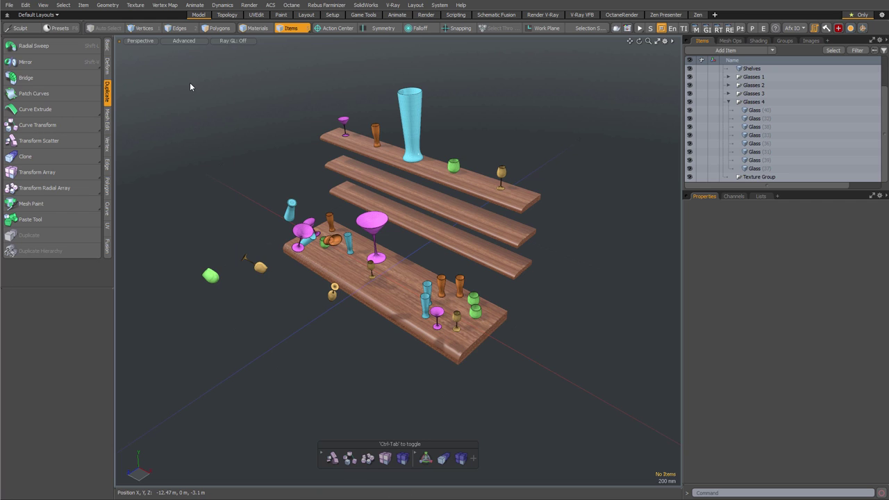